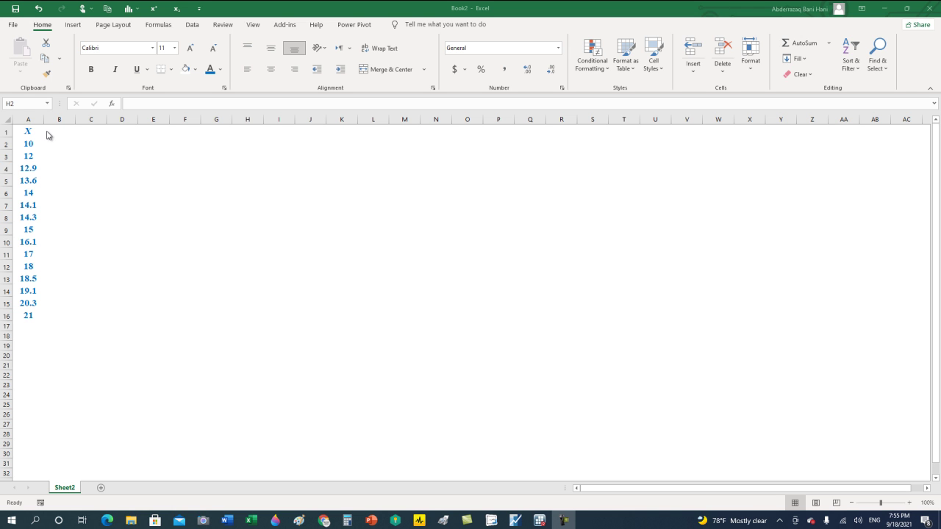
# - Shade cell F1 light orange and name it 'mean'
pyautogui.click(185, 129)
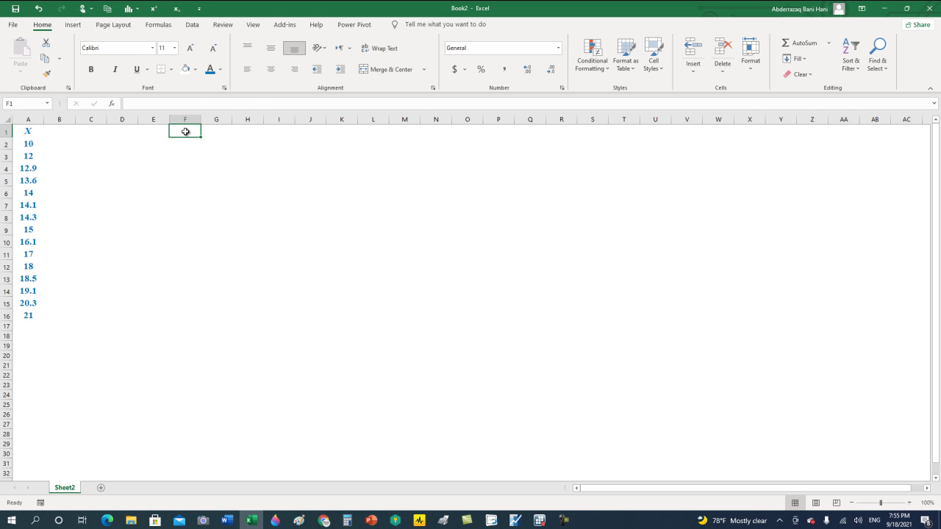
pyautogui.click(195, 69)
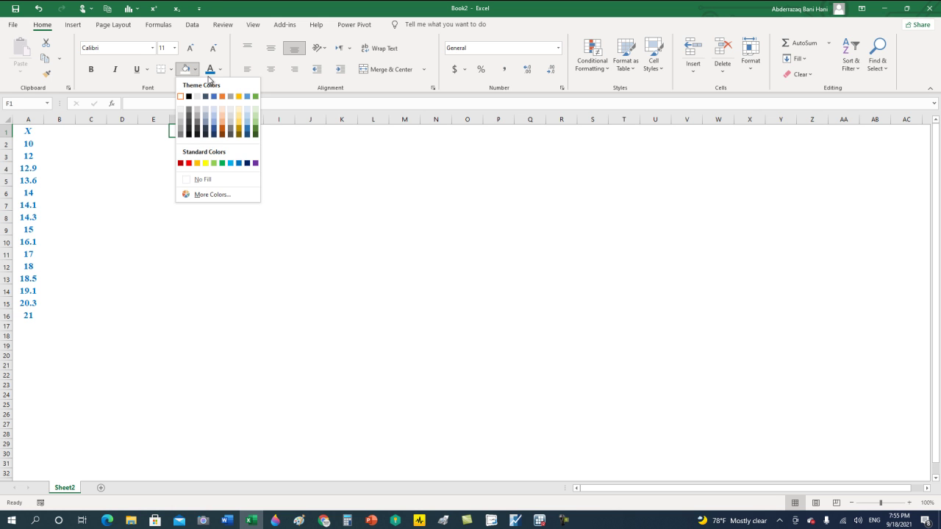
pyautogui.click(223, 110)
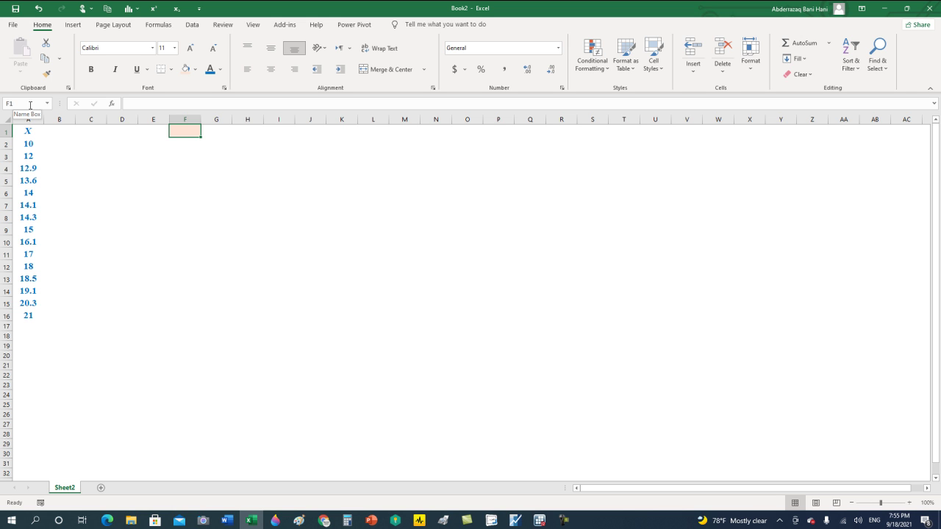
pyautogui.click(31, 103)
pyautogui.write('mean')
pyautogui.press('Return')
# - Shade cell G1 light blue and name it 'sigma'
pyautogui.click(217, 132)
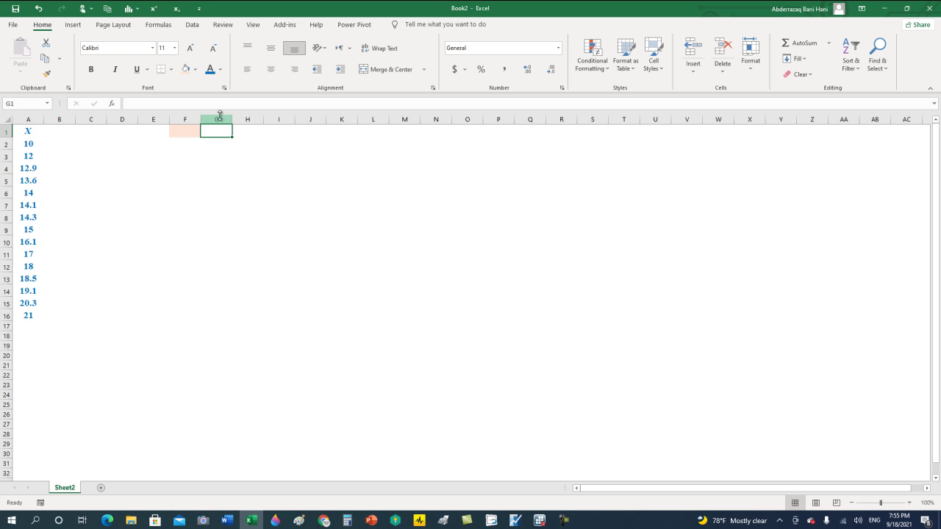
pyautogui.click(196, 69)
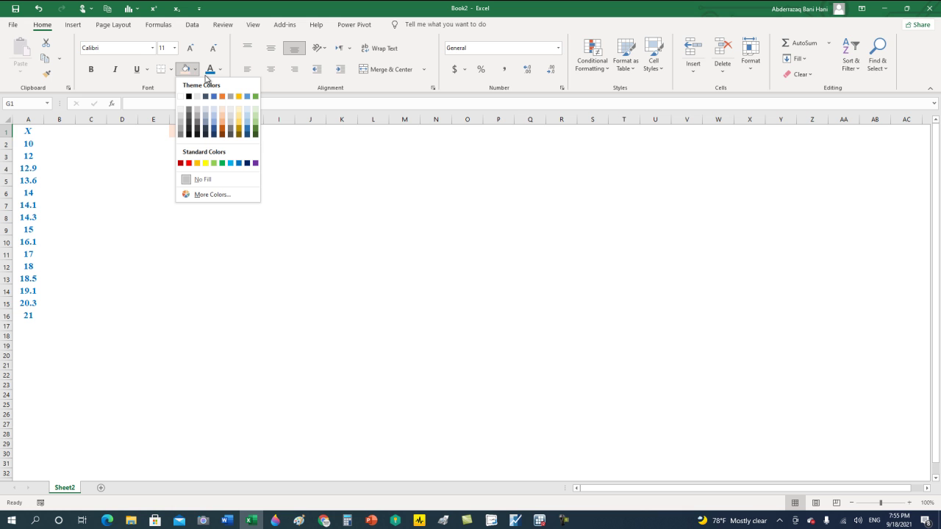
pyautogui.click(250, 117)
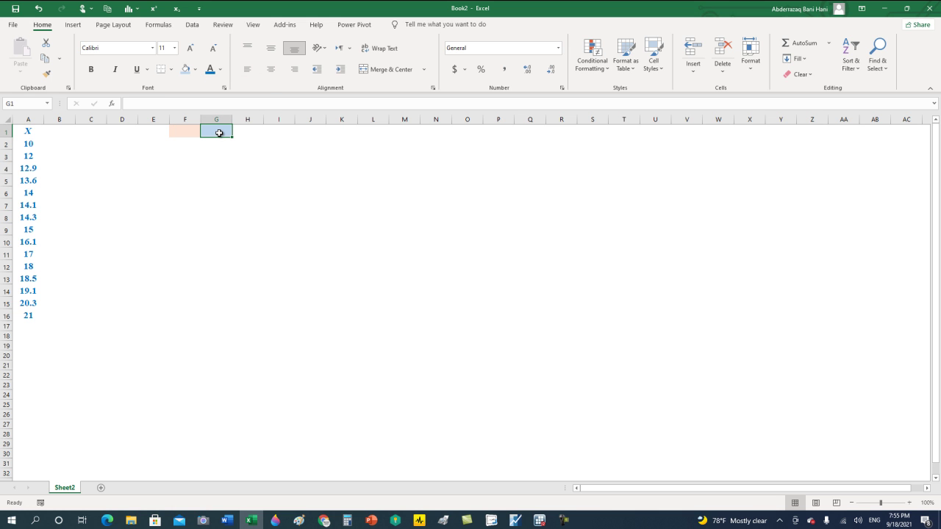
pyautogui.click(30, 103)
pyautogui.write('sigm')
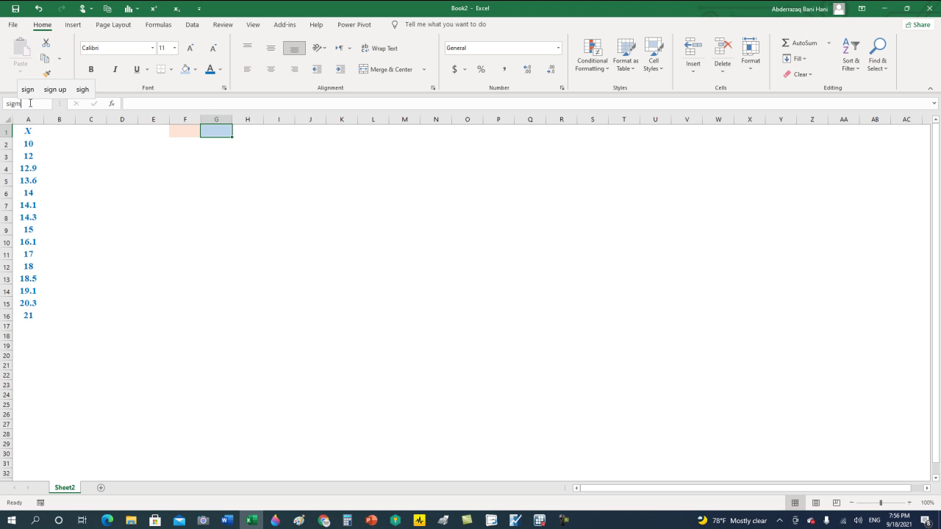
pyautogui.write('a')
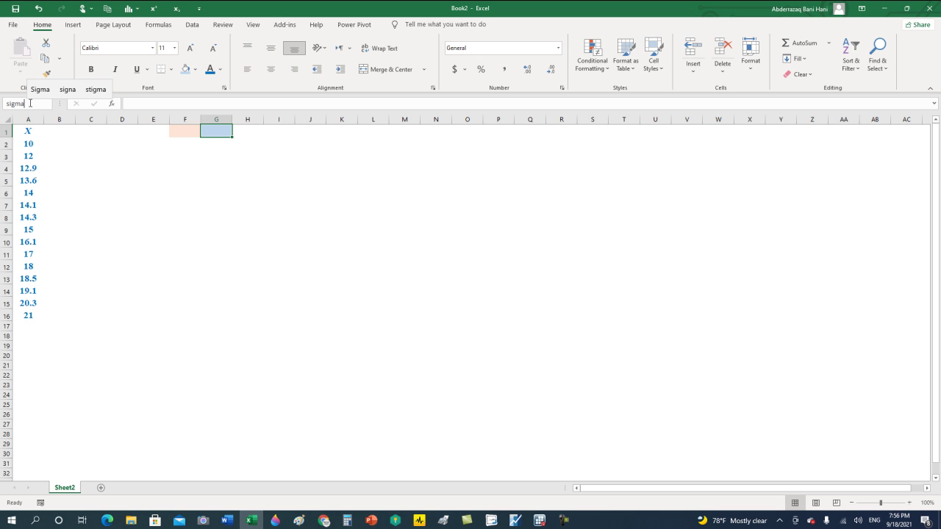
pyautogui.press('Return')
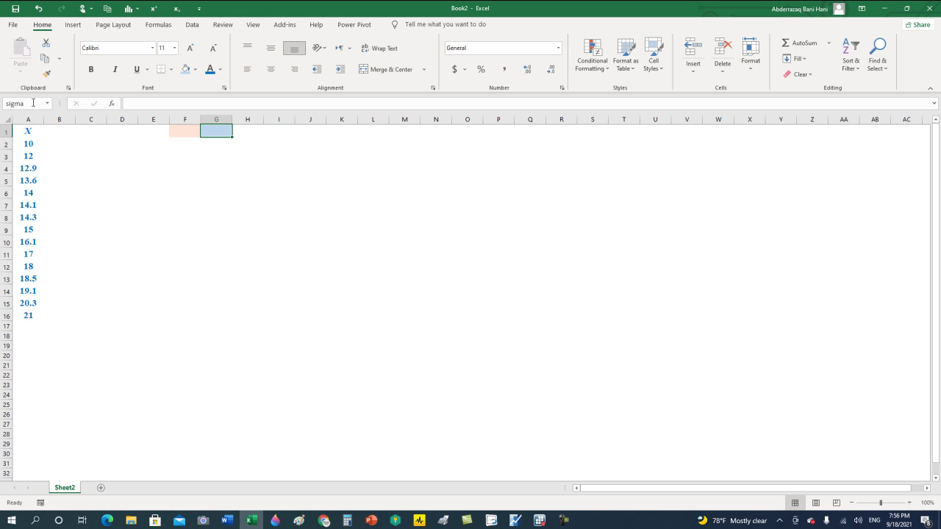
# - Check the mean and sigma names, then begin an =average( formula in F1
pyautogui.click(177, 131)
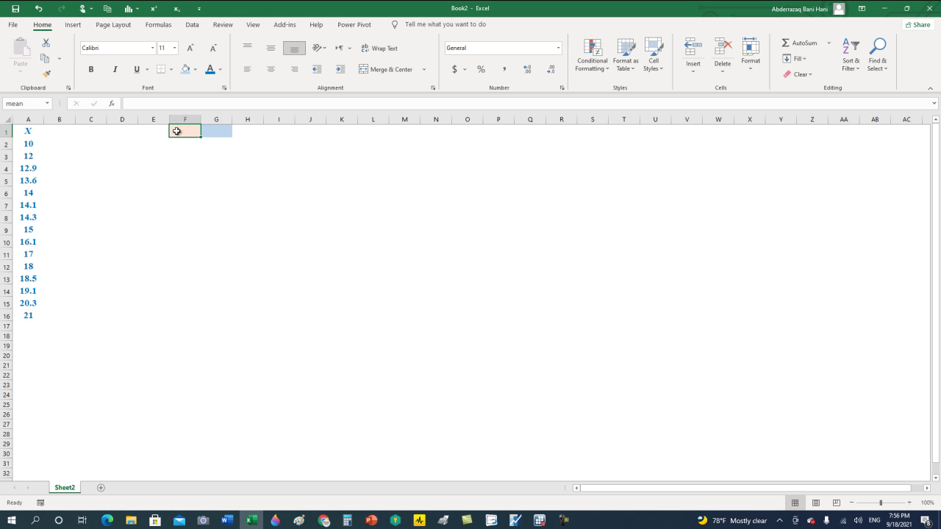
pyautogui.click(218, 132)
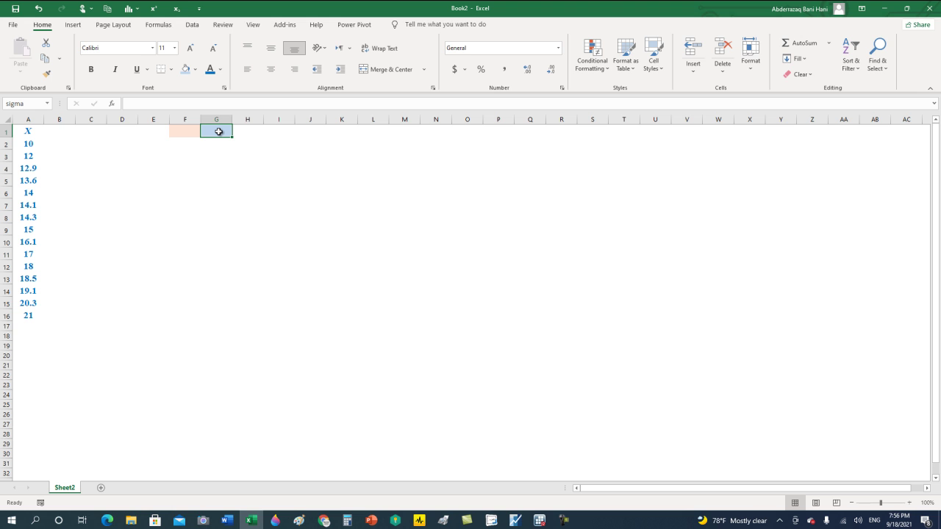
pyautogui.click(190, 130)
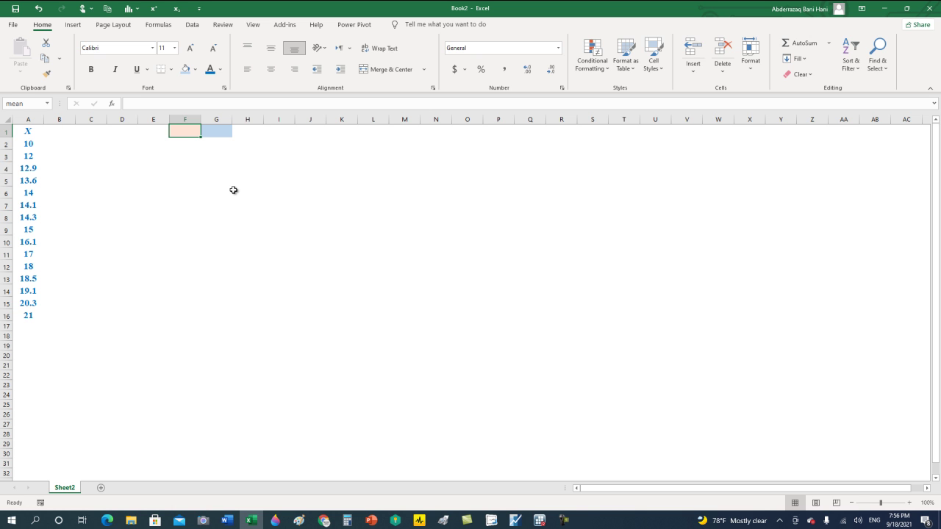
pyautogui.write('=')
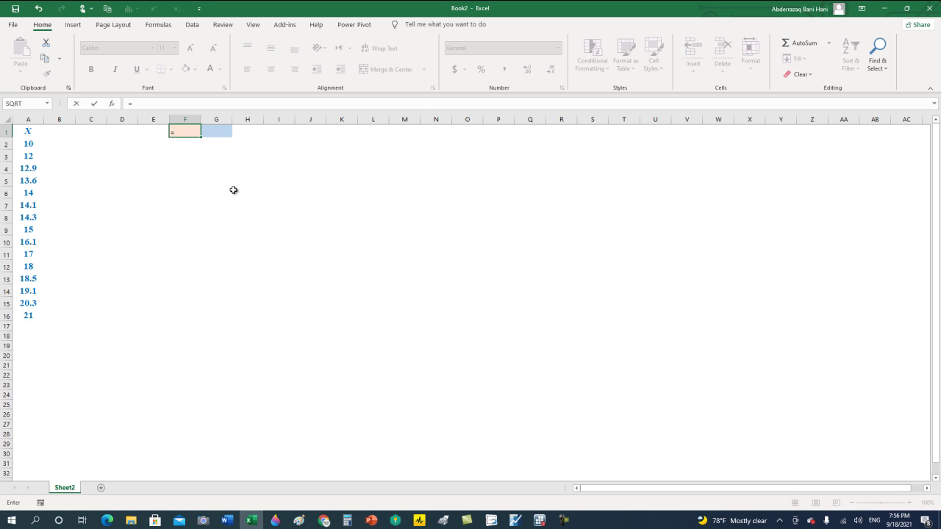
pyautogui.write('average')
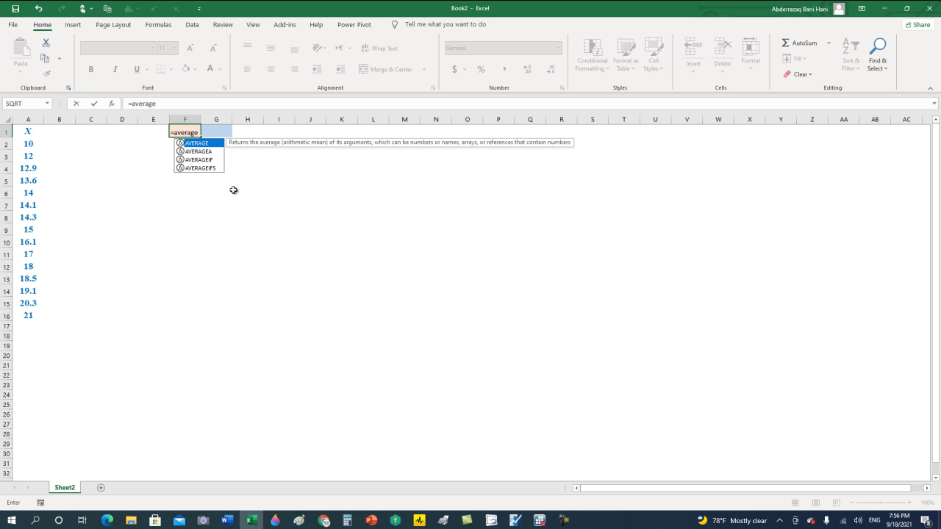
pyautogui.write('(')
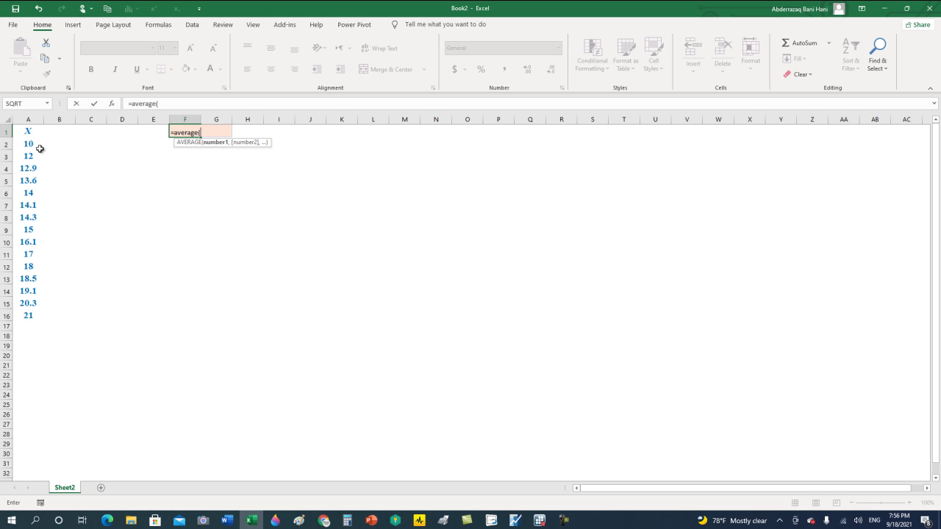
# - Complete F1 as =AVERAGE(A2:A16), giving 15.72667
pyautogui.moveTo(32, 144); pyautogui.dragTo(33, 313)
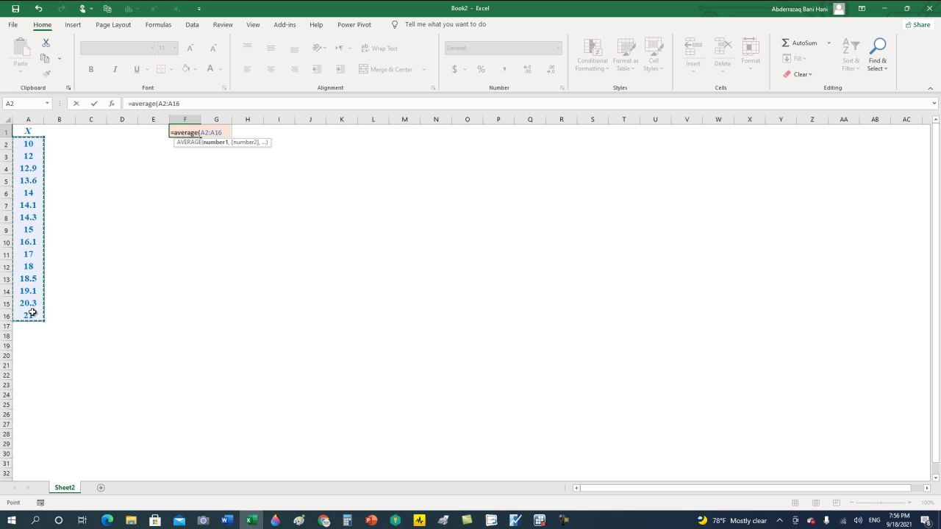
pyautogui.write(')')
pyautogui.press('Return')
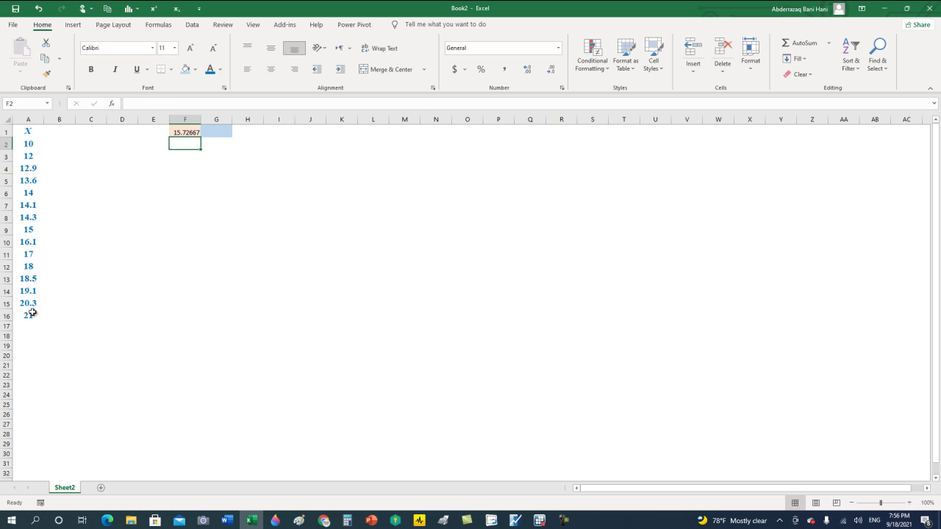
pyautogui.click(188, 132)
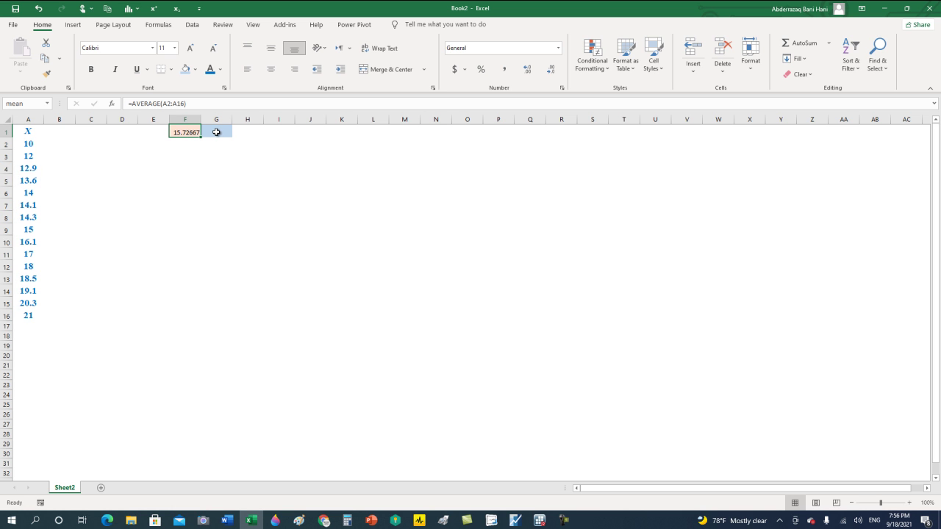
pyautogui.click(216, 133)
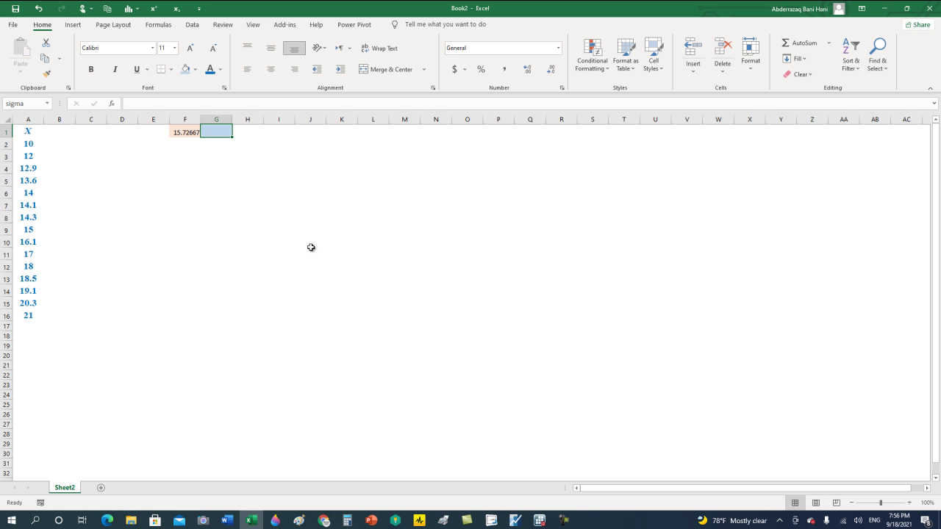
# - Enter =STDEV.P(A2:A16) in G1, returning 3.077979, and recheck both named cells
pyautogui.write('=')
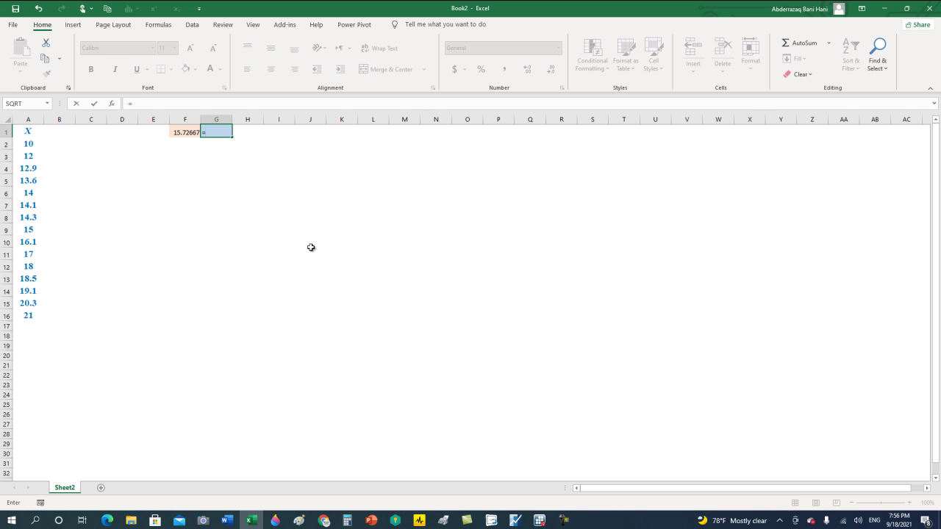
pyautogui.write('s')
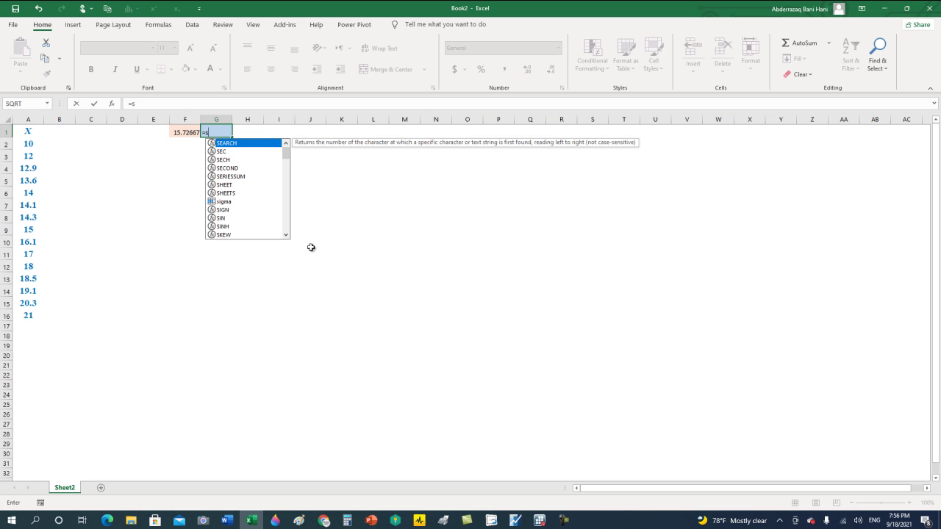
pyautogui.write('tdev')
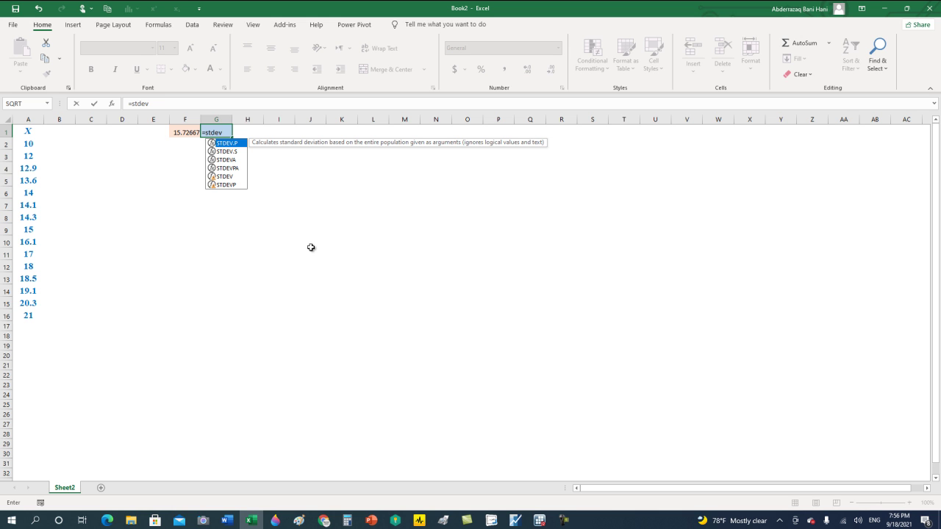
pyautogui.write('.p')
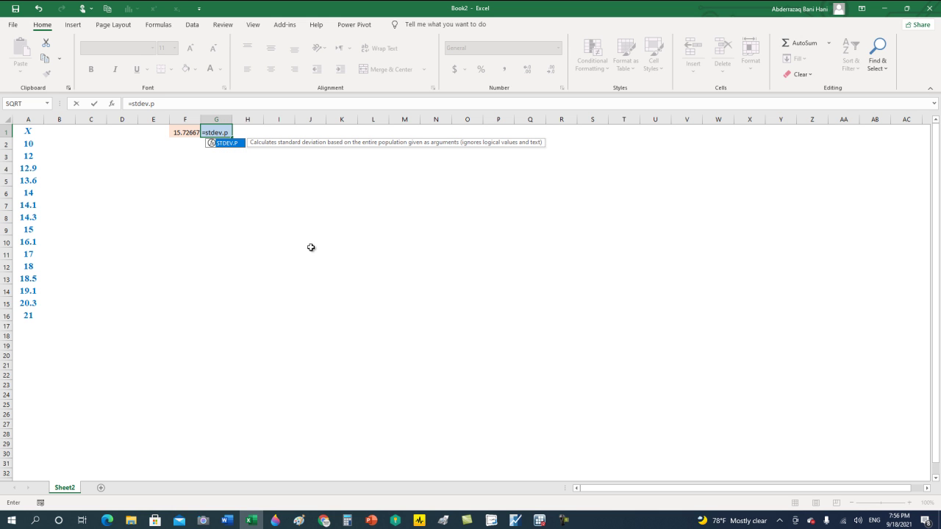
pyautogui.write('(')
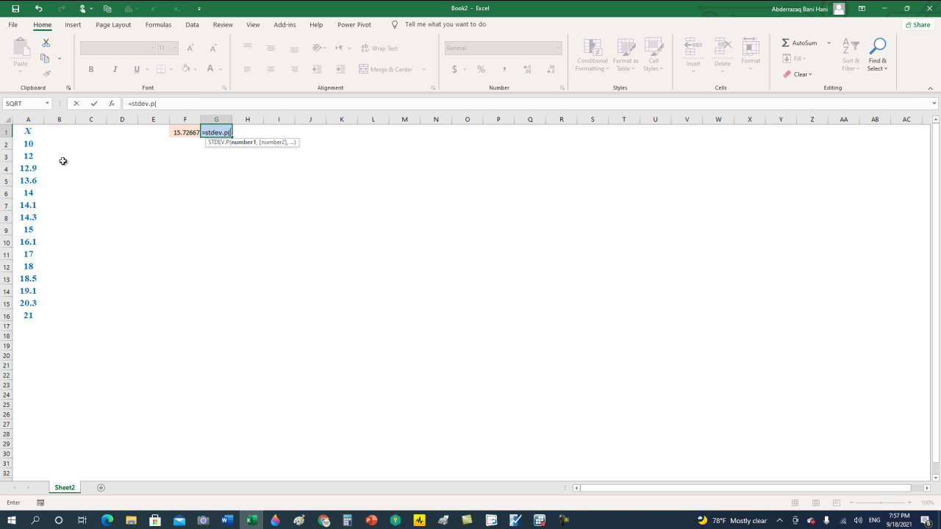
pyautogui.moveTo(32, 144); pyautogui.dragTo(33, 310)
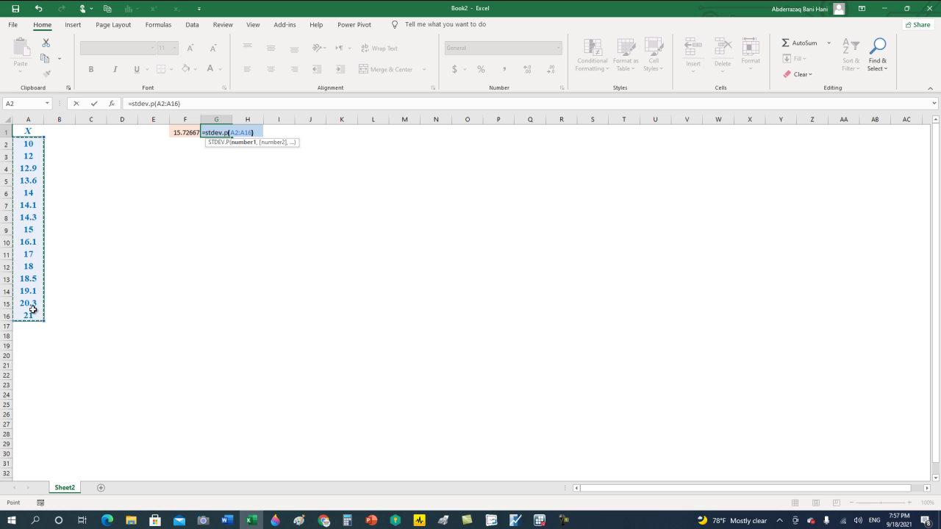
pyautogui.write(')')
pyautogui.press('Return')
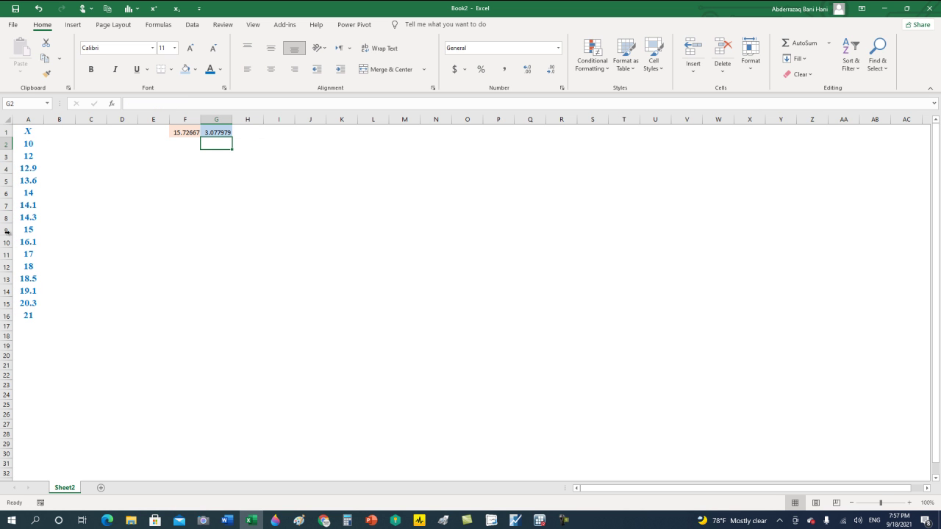
pyautogui.click(181, 134)
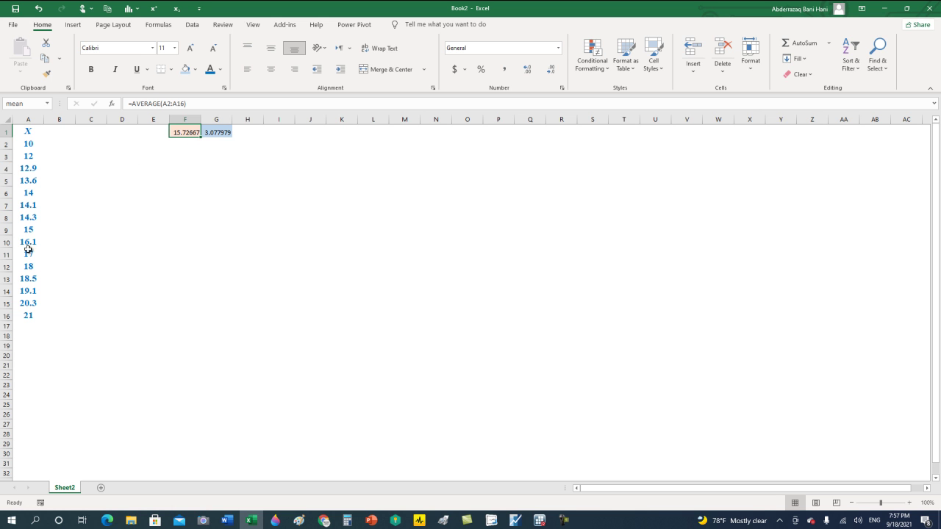
pyautogui.click(216, 135)
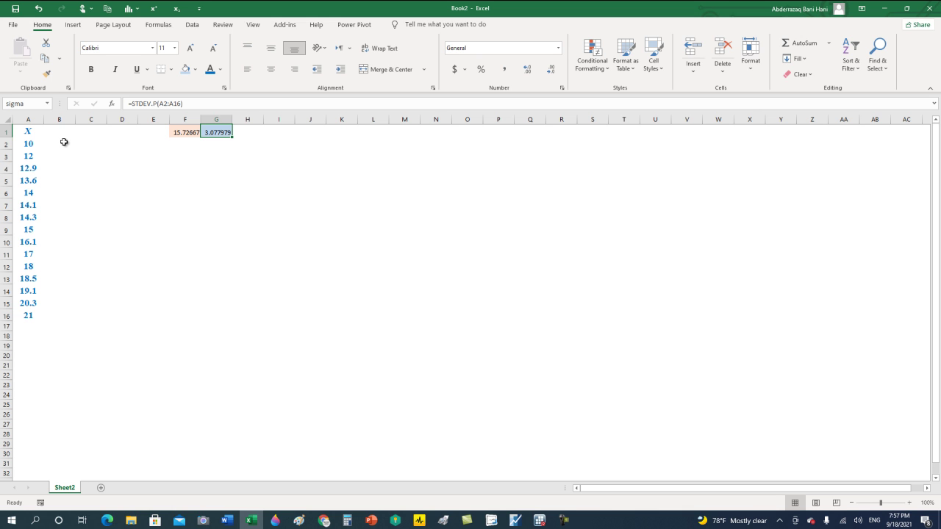
pyautogui.click(64, 142)
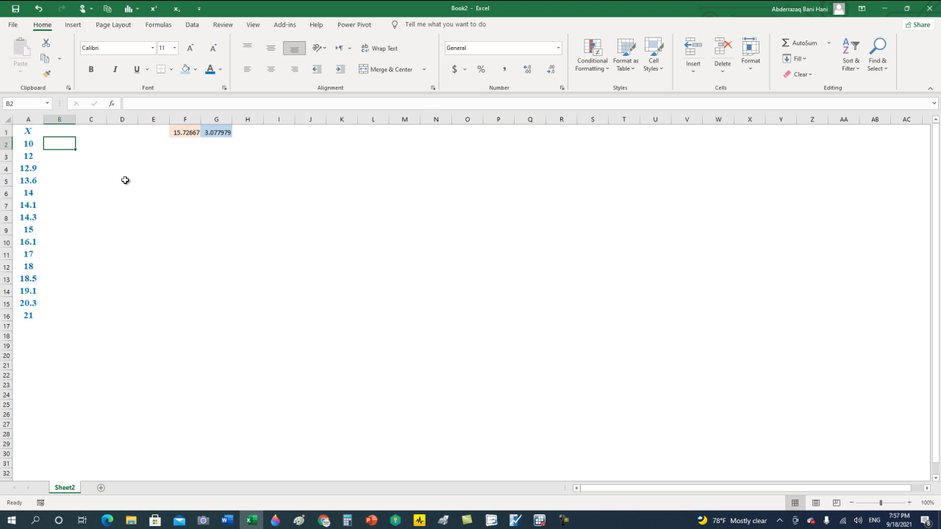
# - Enter =NORM.DIST(A2,mean,sigma,FALSE) in B2, returning 0.02296
pyautogui.write('=')
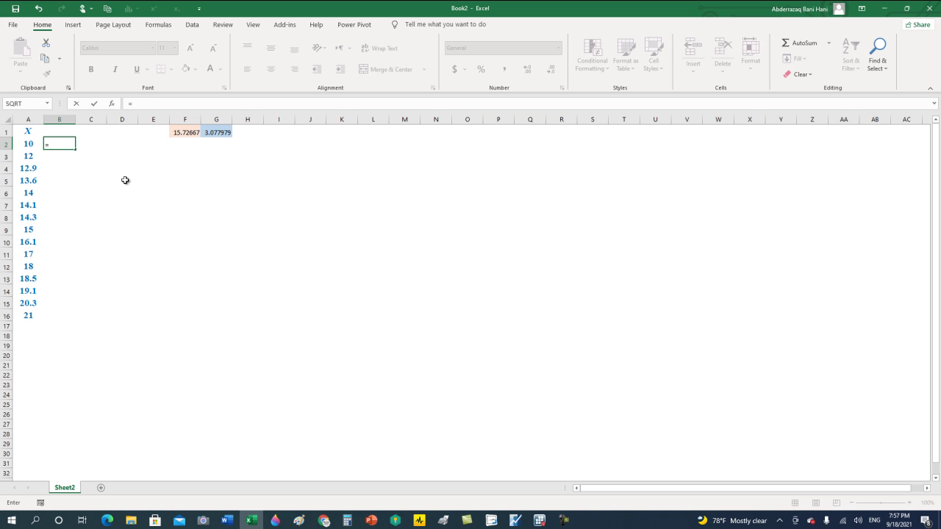
pyautogui.write('norm.')
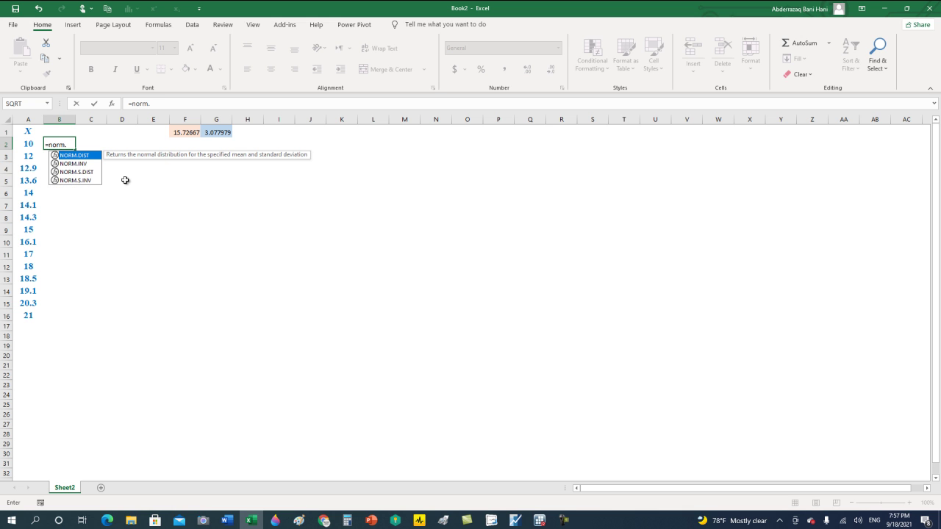
pyautogui.write('dist')
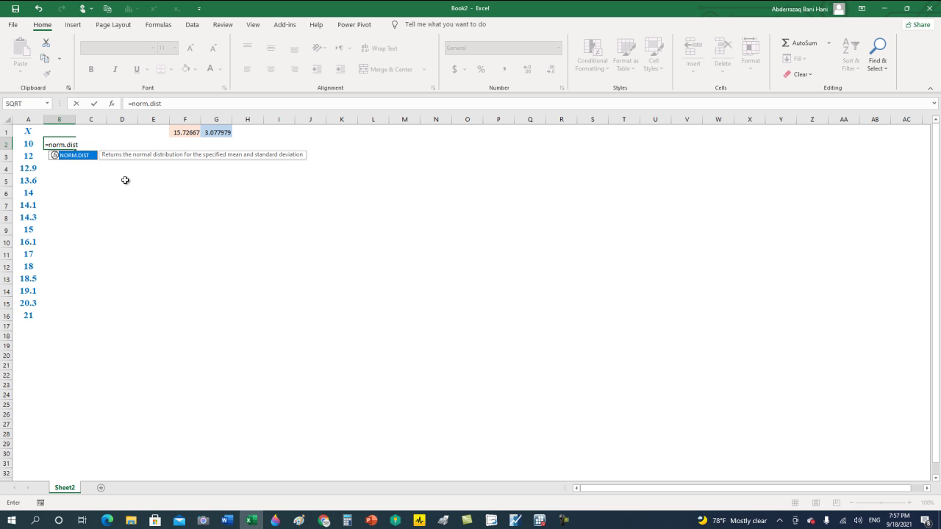
pyautogui.write('(')
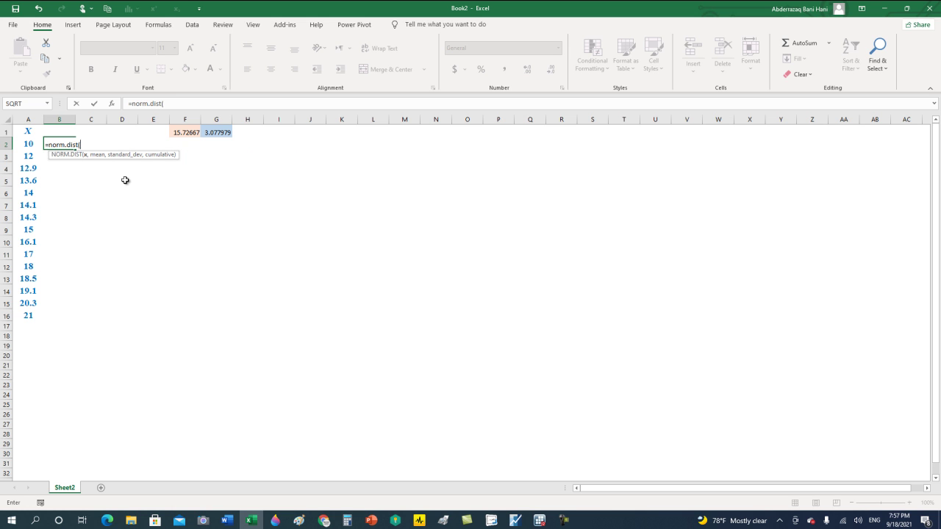
pyautogui.click(35, 142)
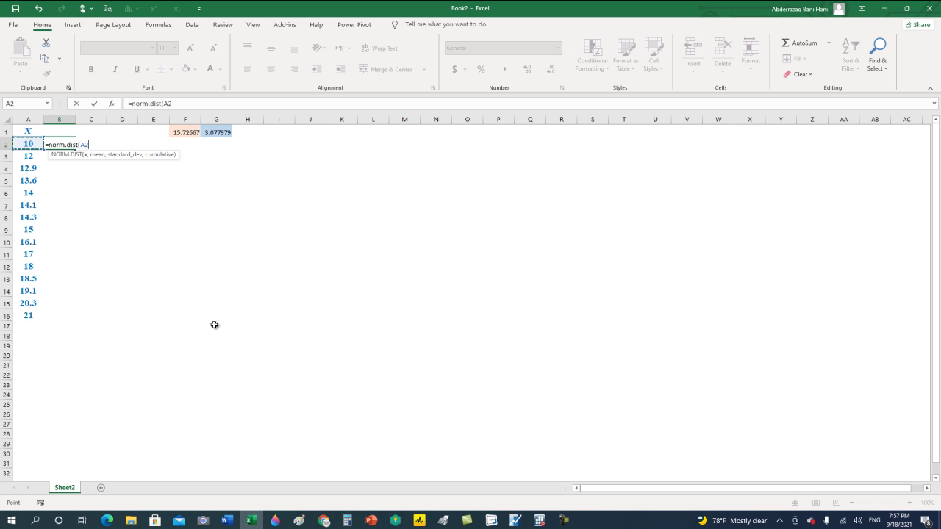
pyautogui.write(',')
pyautogui.click(180, 133)
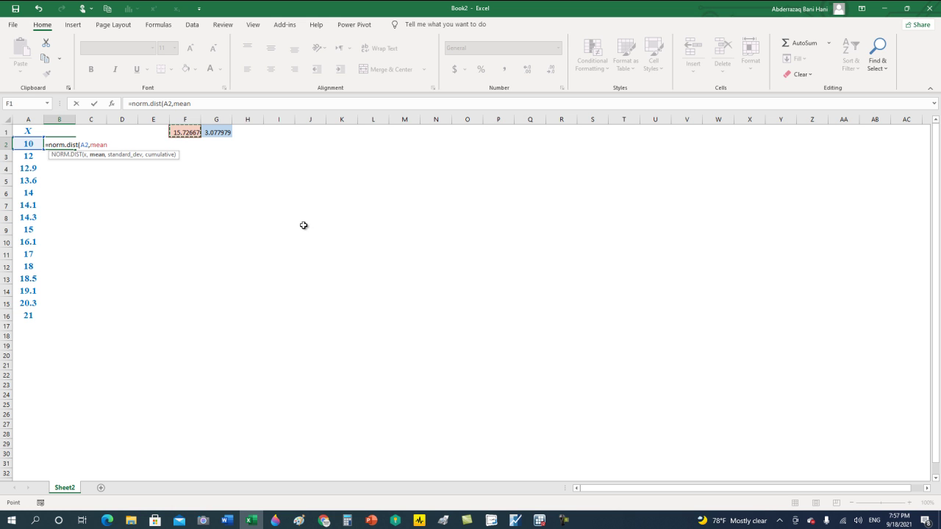
pyautogui.write(',')
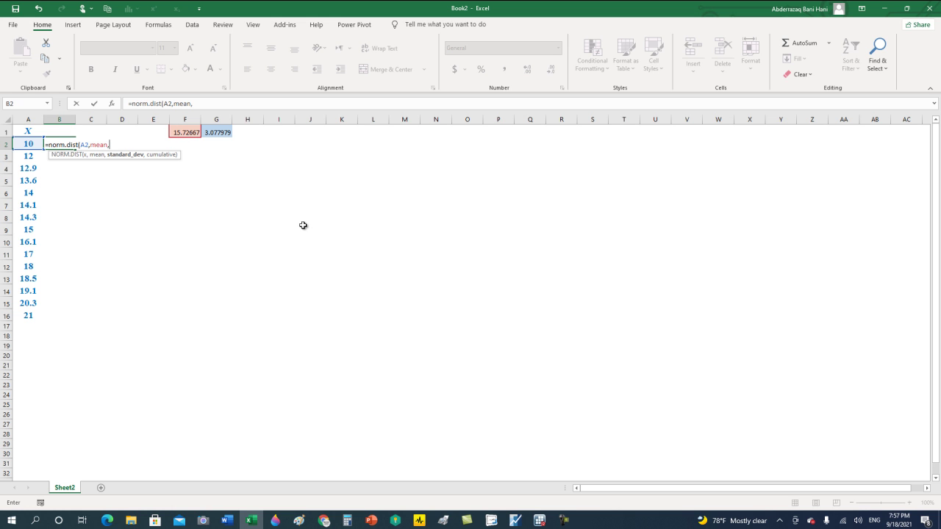
pyautogui.click(218, 132)
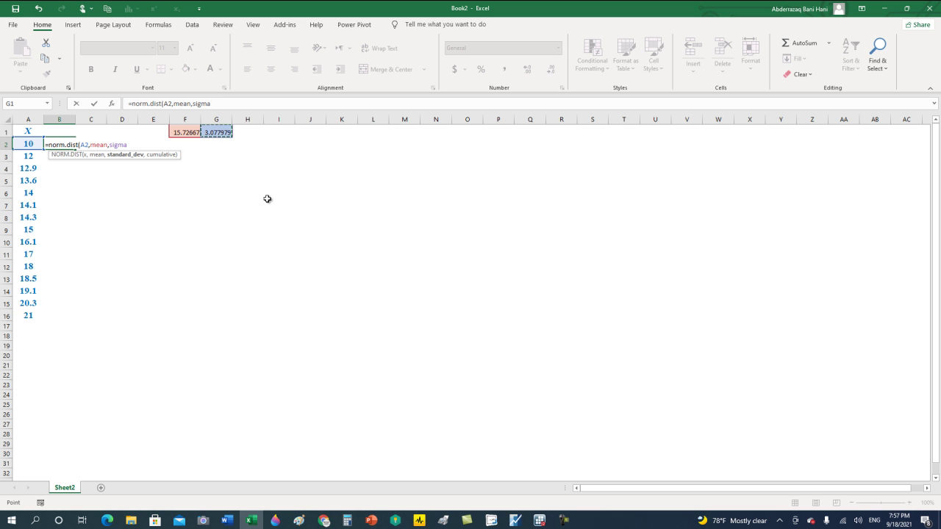
pyautogui.write(',false')
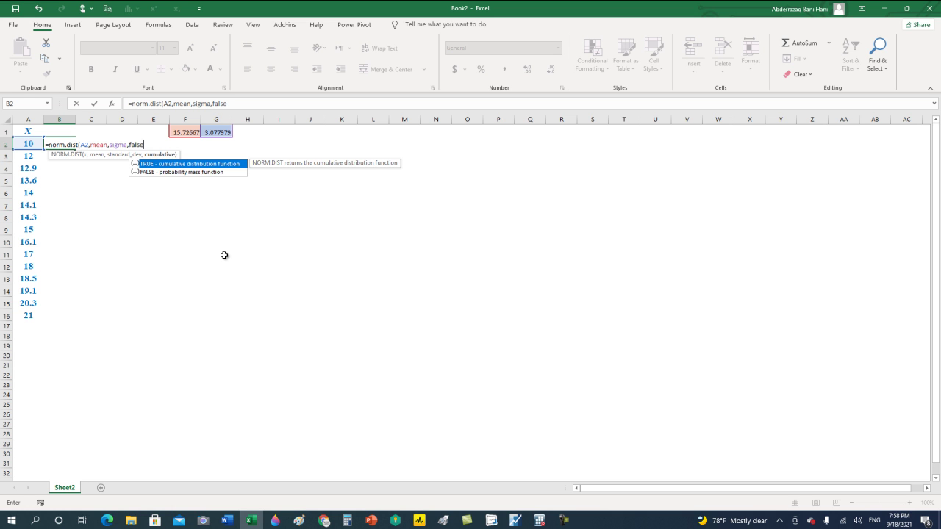
pyautogui.write(')')
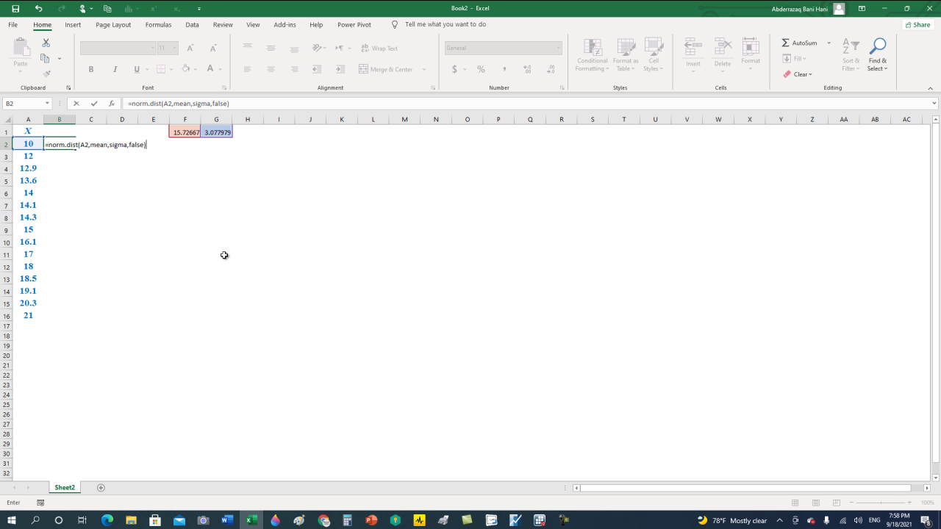
pyautogui.press('Return')
# - Centre B2's probability horizontally and vertically
pyautogui.click(63, 144)
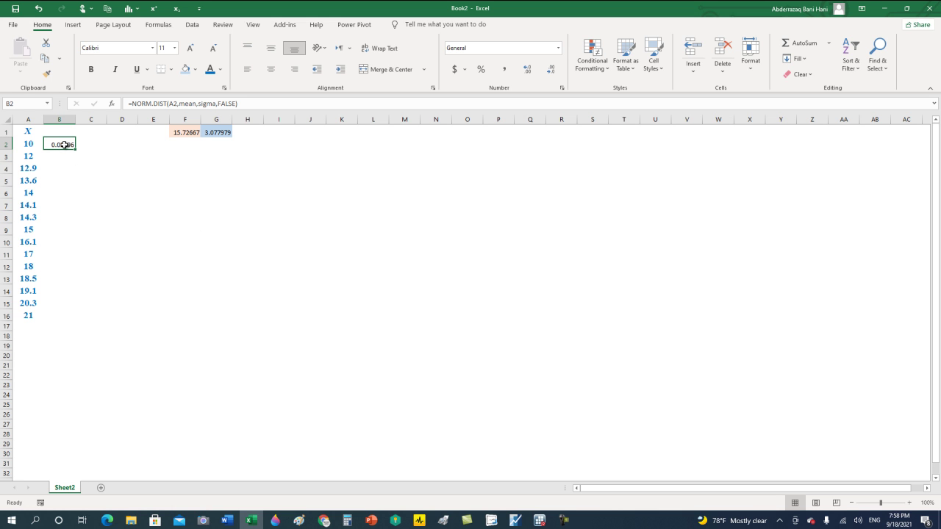
pyautogui.click(271, 71)
pyautogui.click(271, 48)
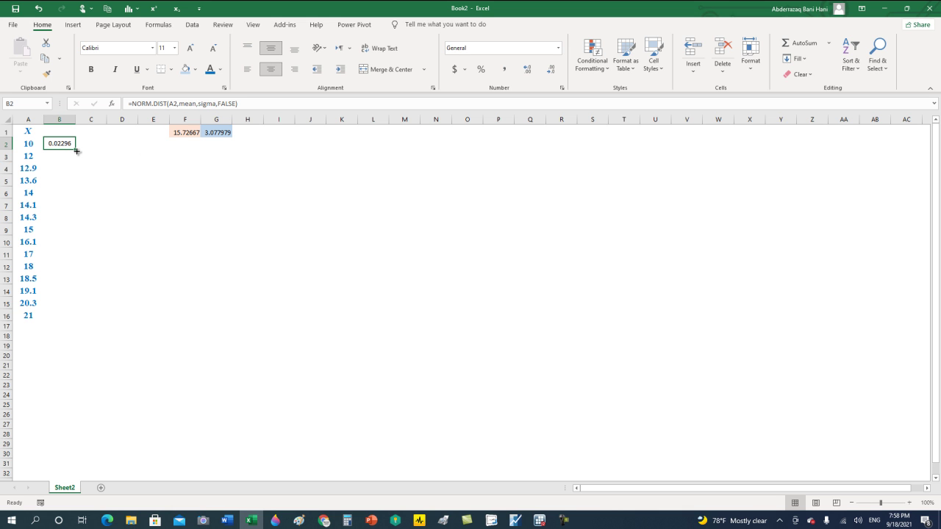
# - Fill the NORM.DIST formula from B2 down to B16, then select A2:B16
pyautogui.moveTo(76, 150); pyautogui.dragTo(84, 261)
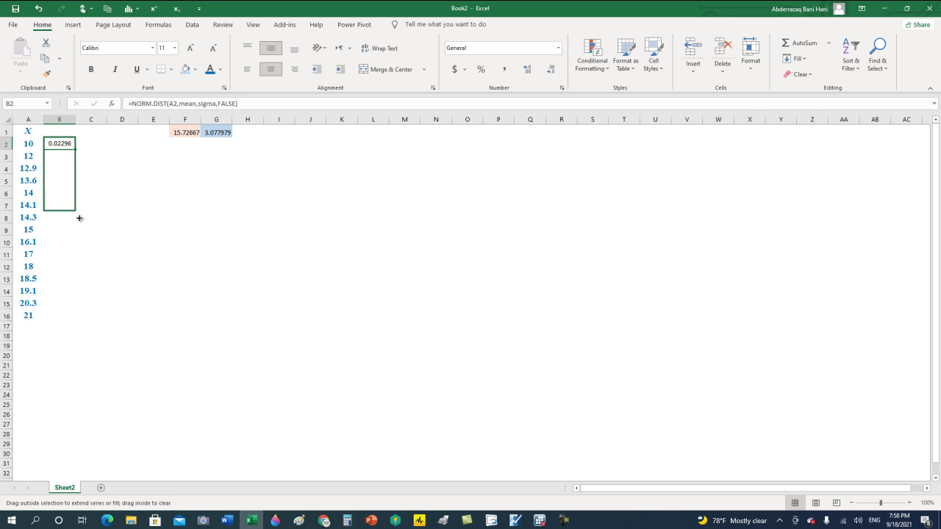
pyautogui.moveTo(83, 262); pyautogui.dragTo(86, 318)
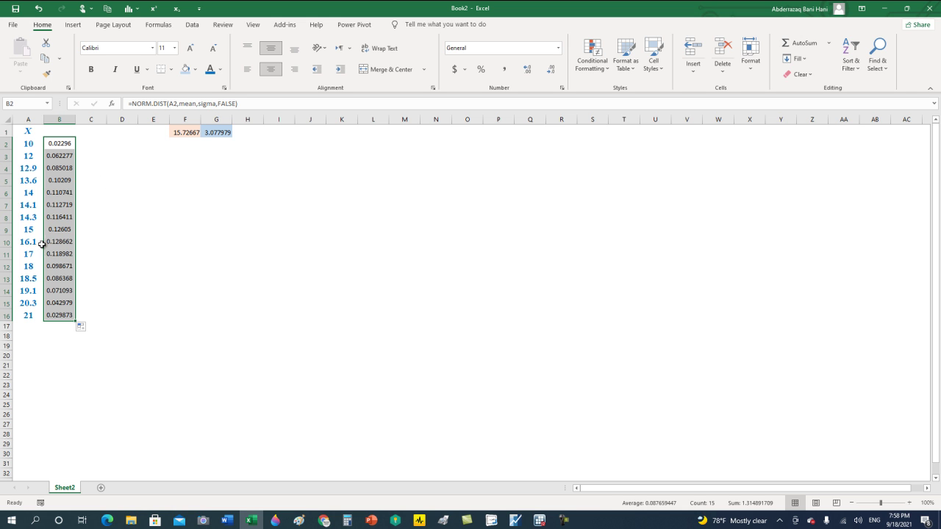
pyautogui.moveTo(25, 145)
pyautogui.mouseDown()
pyautogui.moveTo(51, 195)
pyautogui.moveTo(56, 312)
pyautogui.mouseUp()
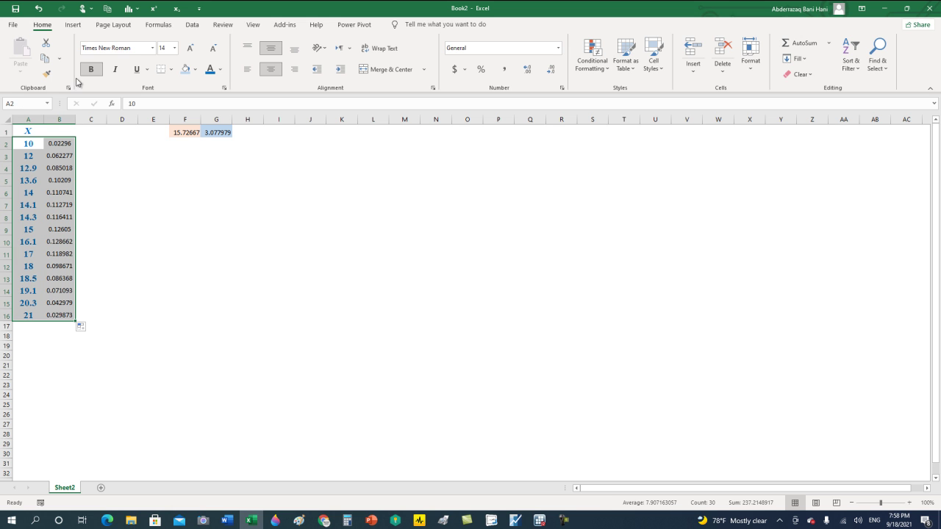
# - Insert a scatter chart with smooth lines from A2:B16
pyautogui.click(77, 27)
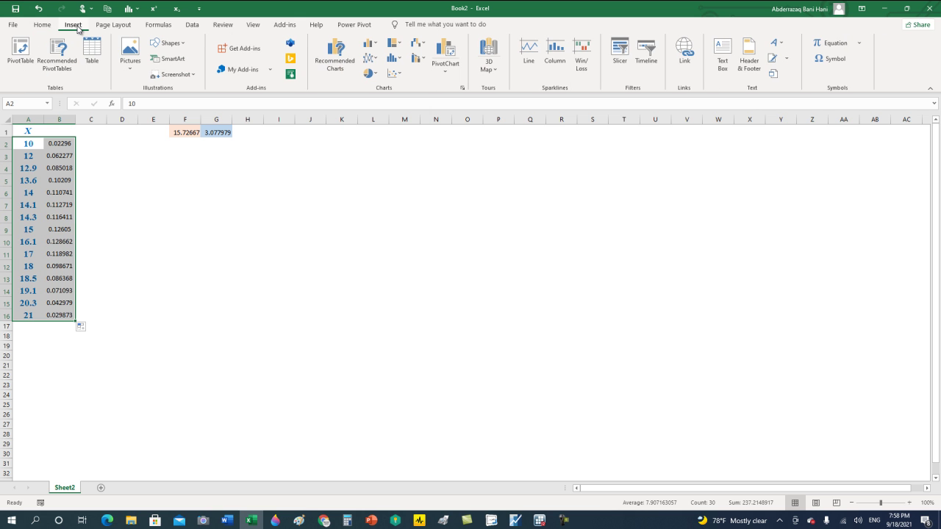
pyautogui.click(393, 74)
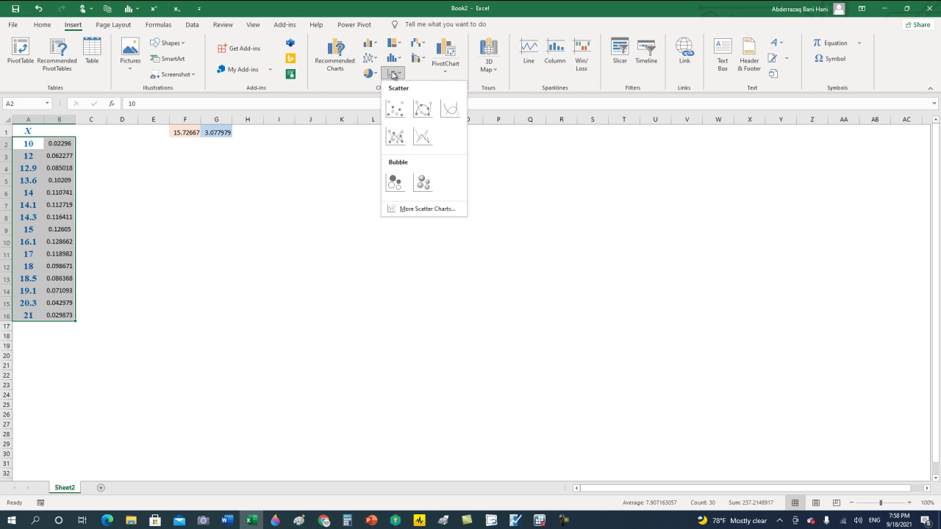
pyautogui.click(449, 109)
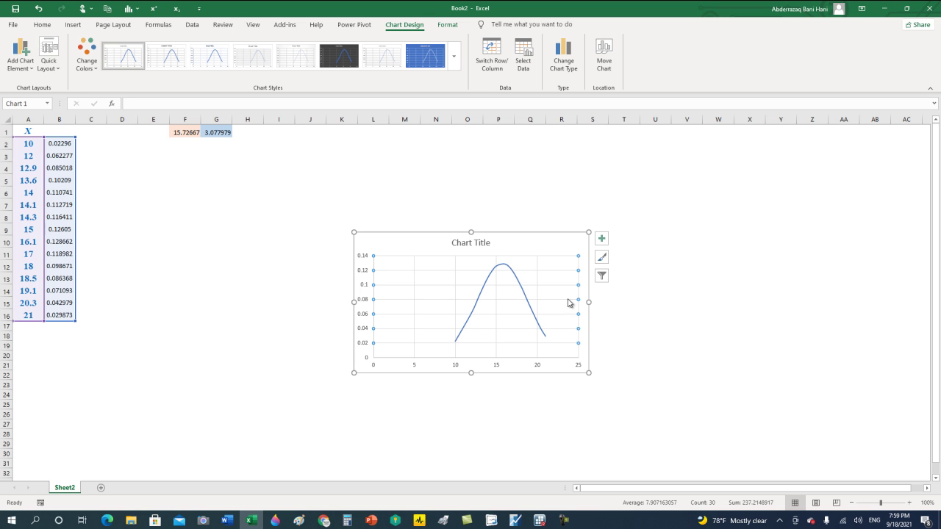
# - Delete the chart's horizontal and vertical gridlines, then open Format Chart Area with Ctrl+1
pyautogui.press('Delete')
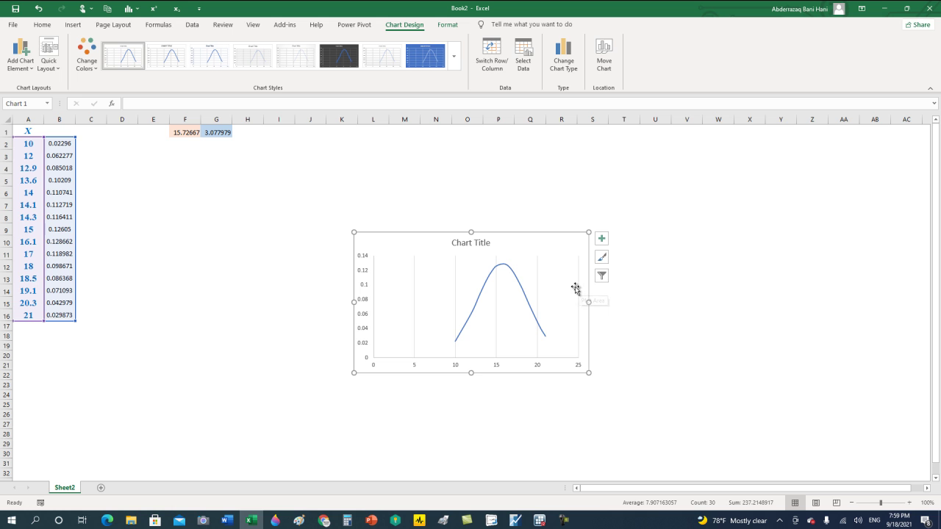
pyautogui.click(538, 282)
pyautogui.press('Delete')
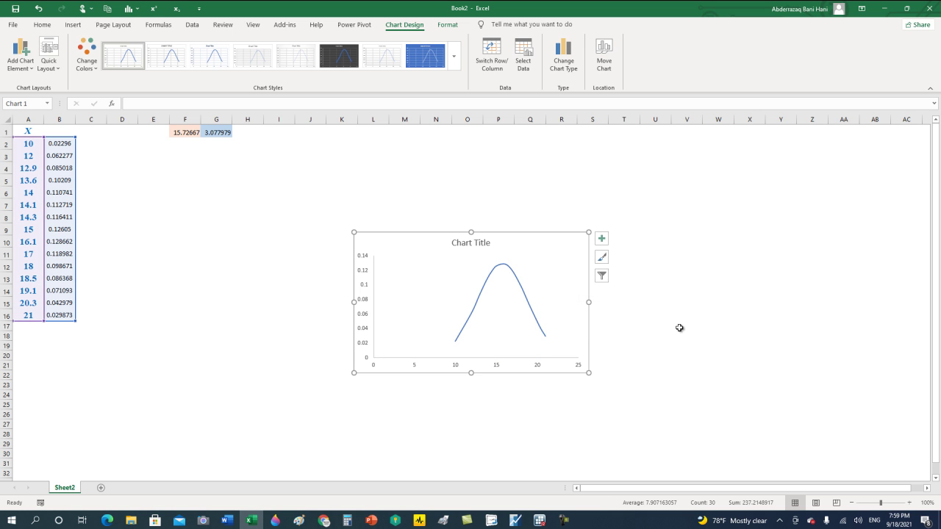
pyautogui.click(536, 367)
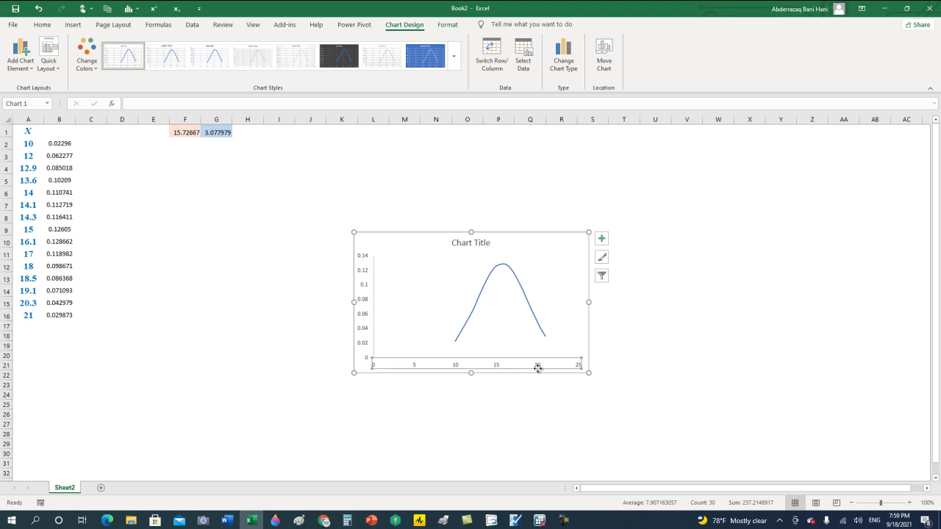
pyautogui.press('Escape')
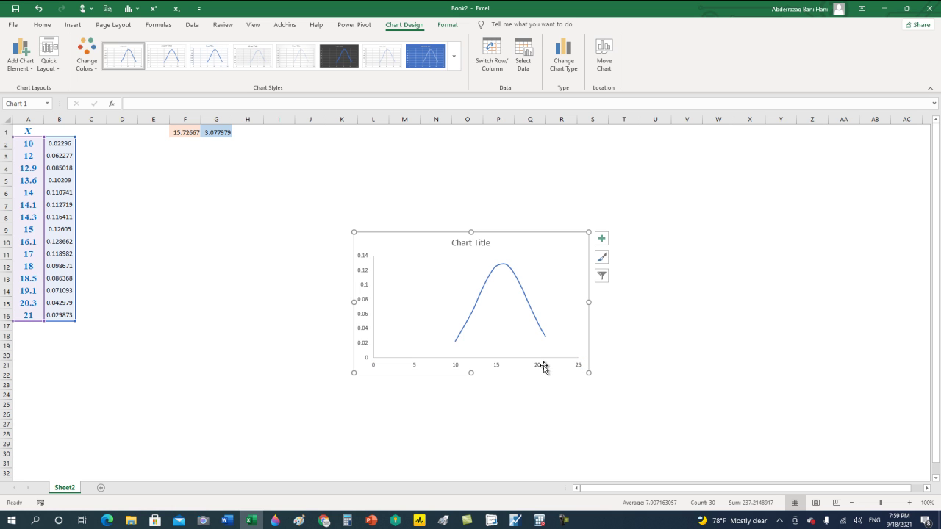
pyautogui.hotkey('ctrl', '1')
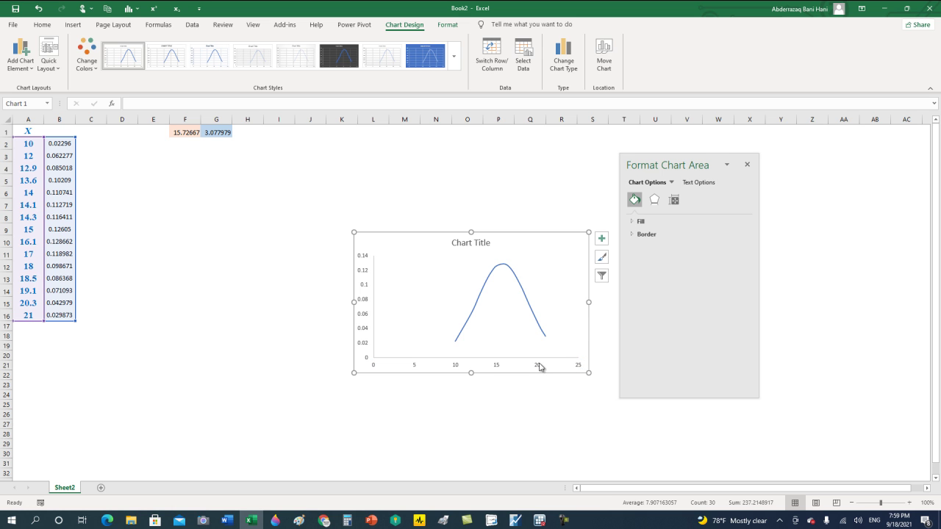
# - Open the Format Axis settings for the chart's horizontal axis
pyautogui.click(539, 367)
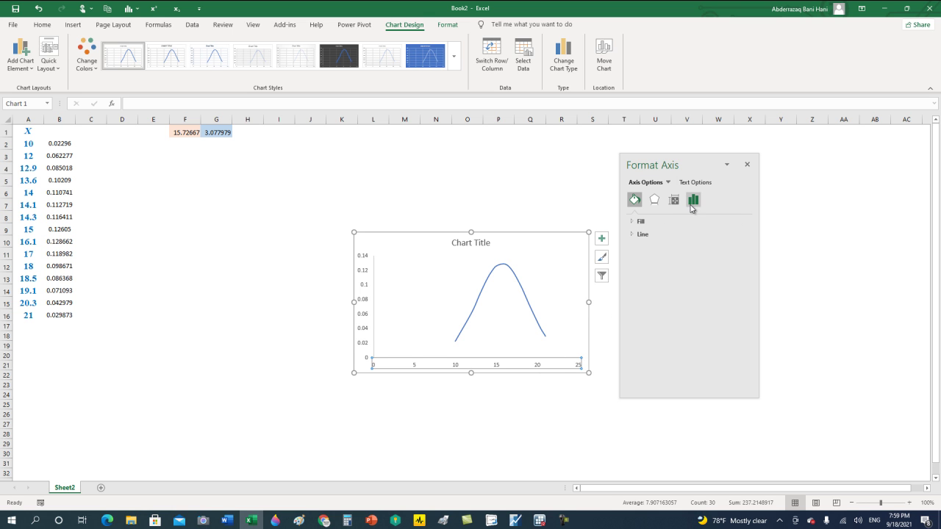
pyautogui.click(747, 165)
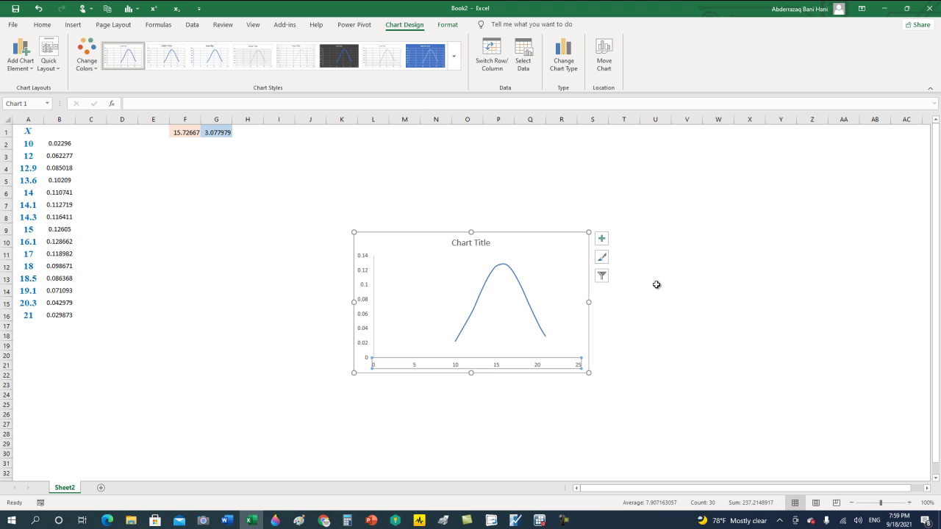
pyautogui.doubleClick(545, 368)
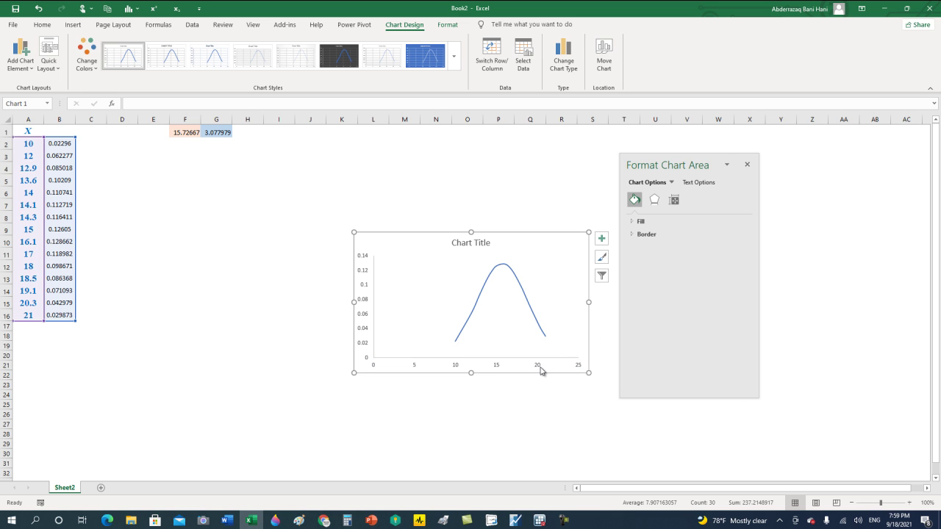
pyautogui.click(541, 370)
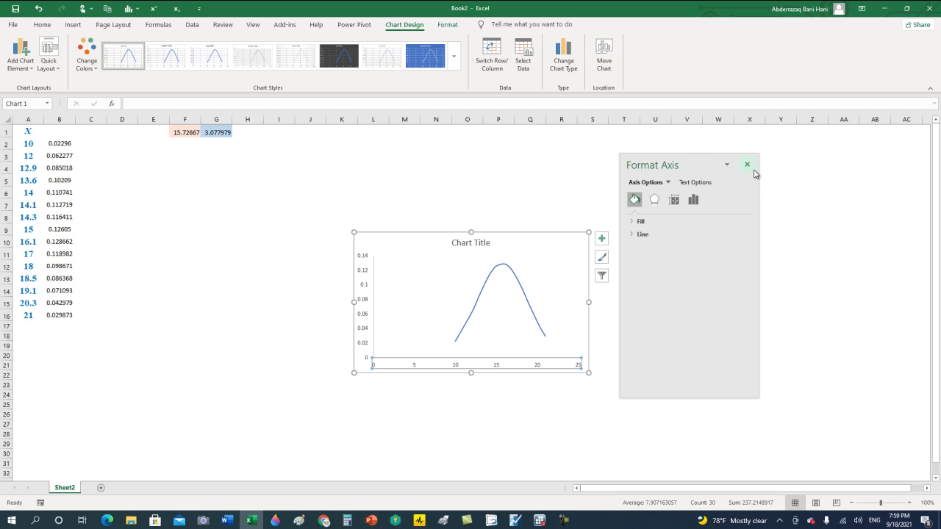
pyautogui.click(747, 165)
pyautogui.click(555, 369)
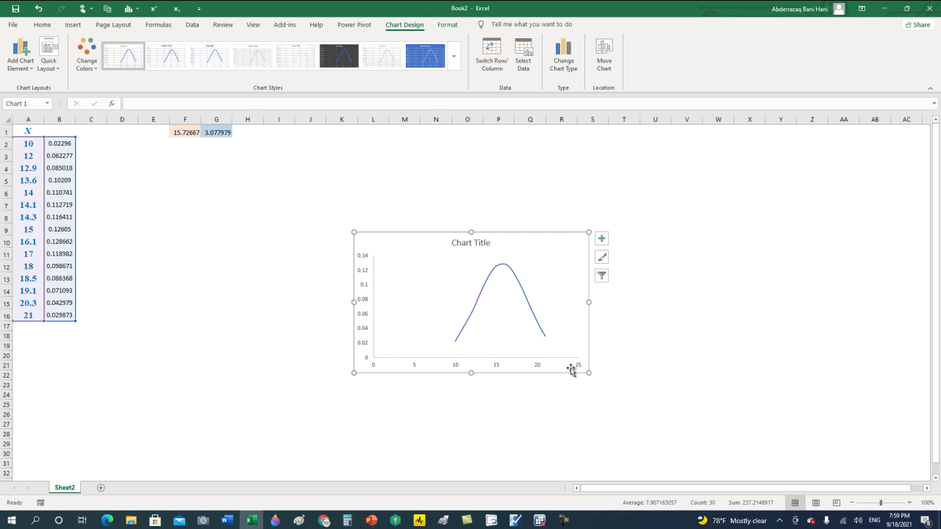
pyautogui.click(580, 370)
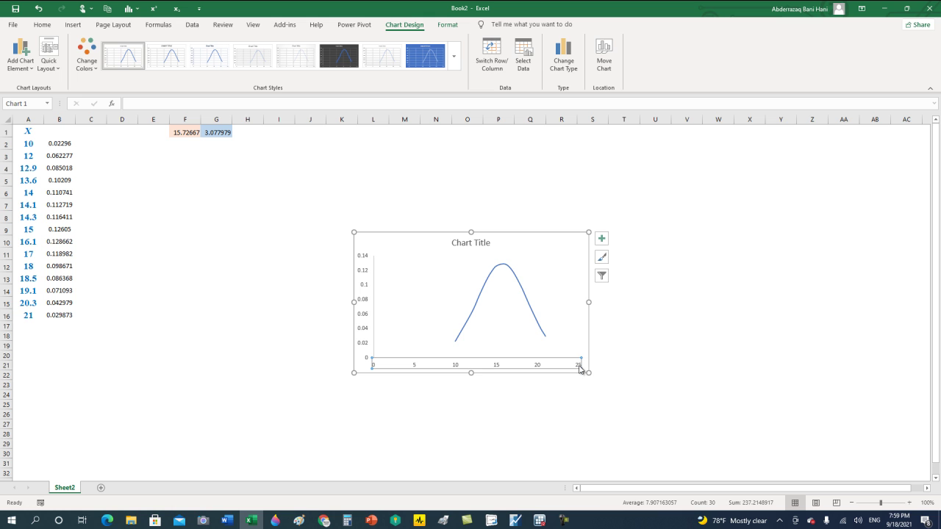
pyautogui.doubleClick(580, 370)
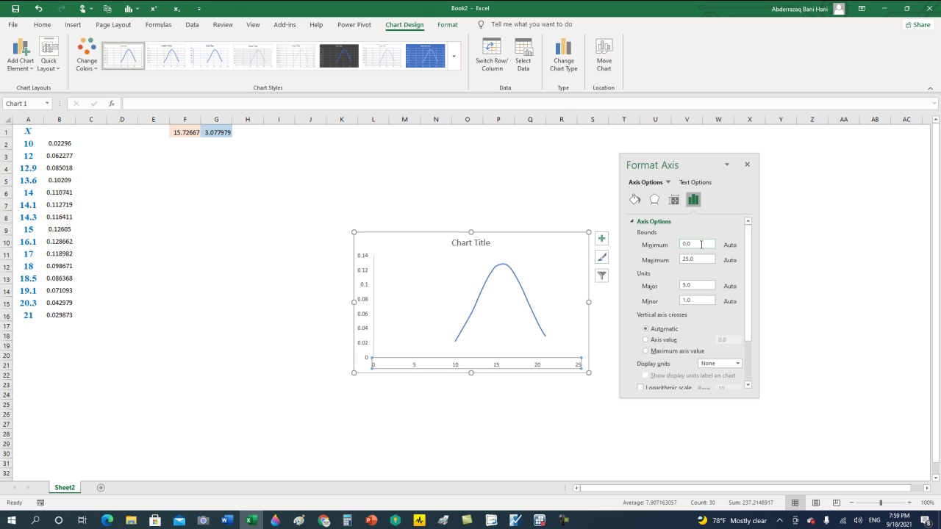
# - Set the horizontal axis bounds to minimum 9 and maximum 22, then close the pane
pyautogui.click(700, 244)
pyautogui.doubleClick(684, 245)
pyautogui.click(708, 259)
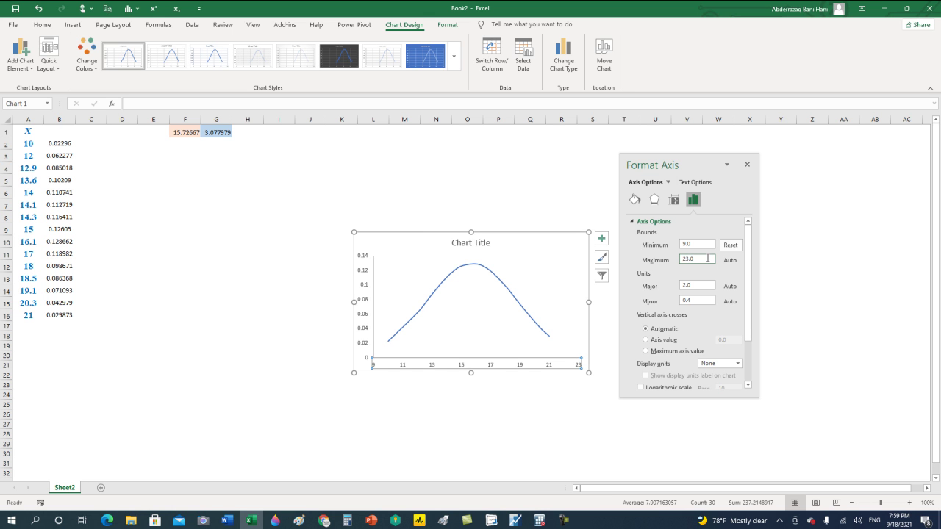
pyautogui.doubleClick(708, 259)
pyautogui.write('22')
pyautogui.press('Return')
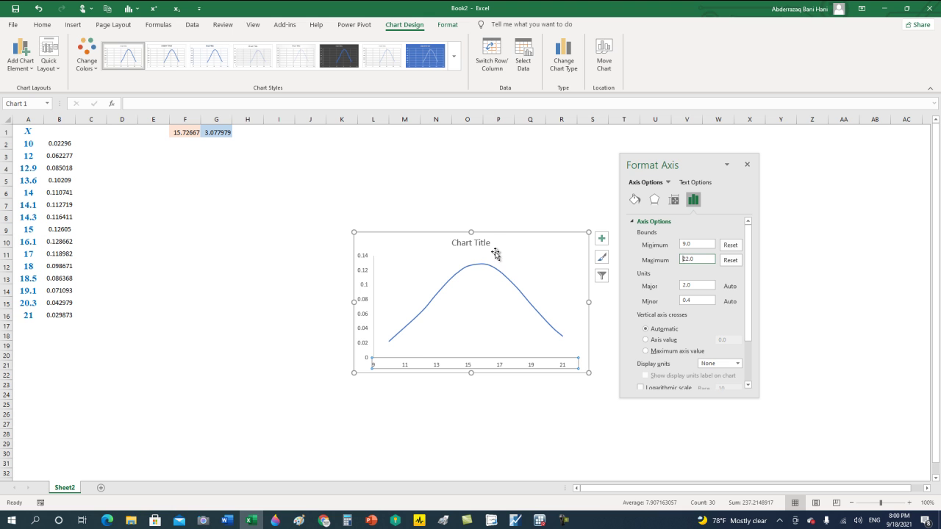
pyautogui.click(746, 164)
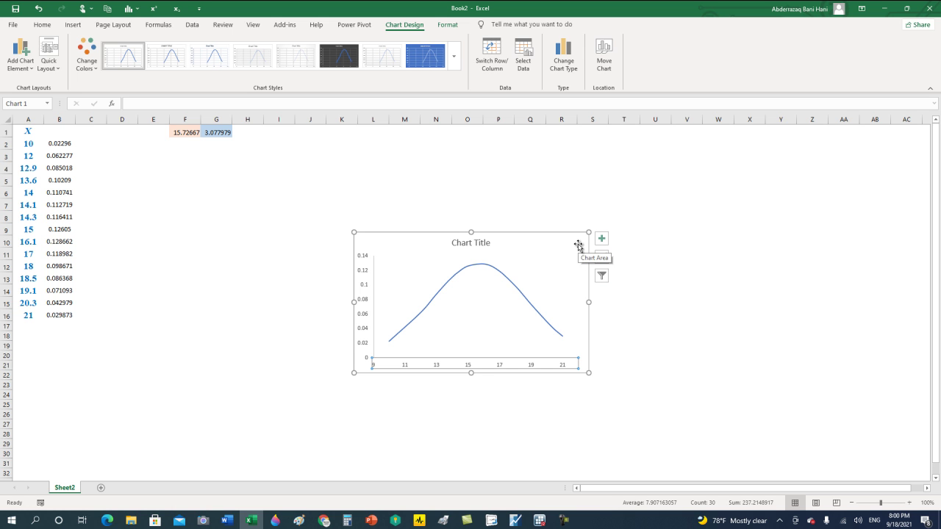
# - Give the curve's series a red outline at 3 pt weight
pyautogui.click(529, 305)
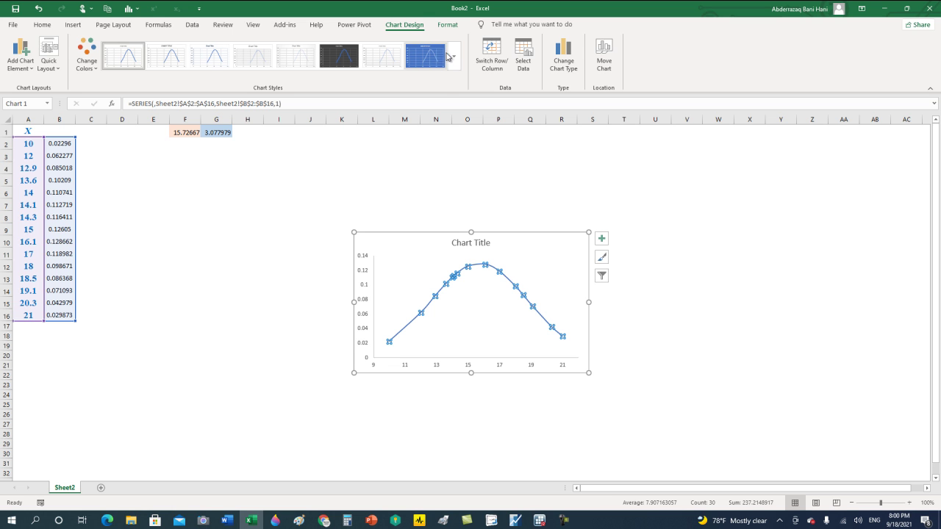
pyautogui.click(447, 26)
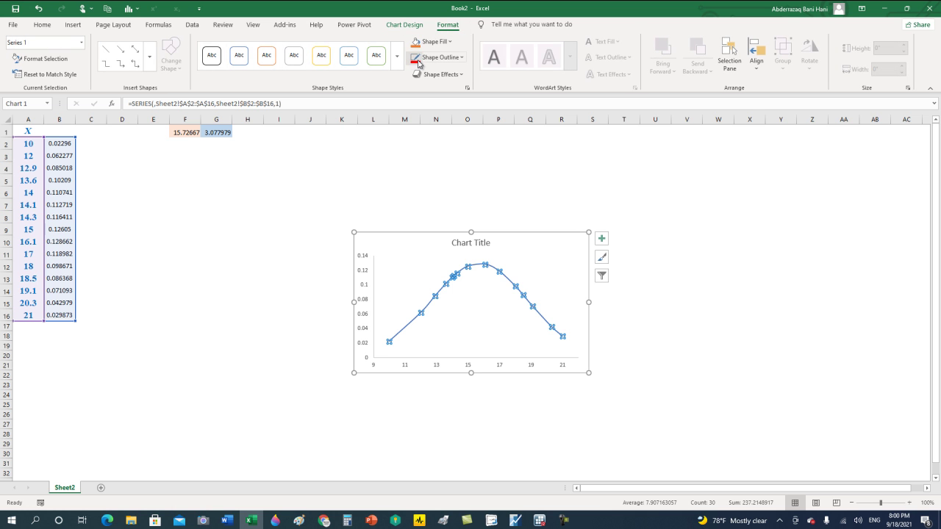
pyautogui.click(416, 61)
pyautogui.click(440, 58)
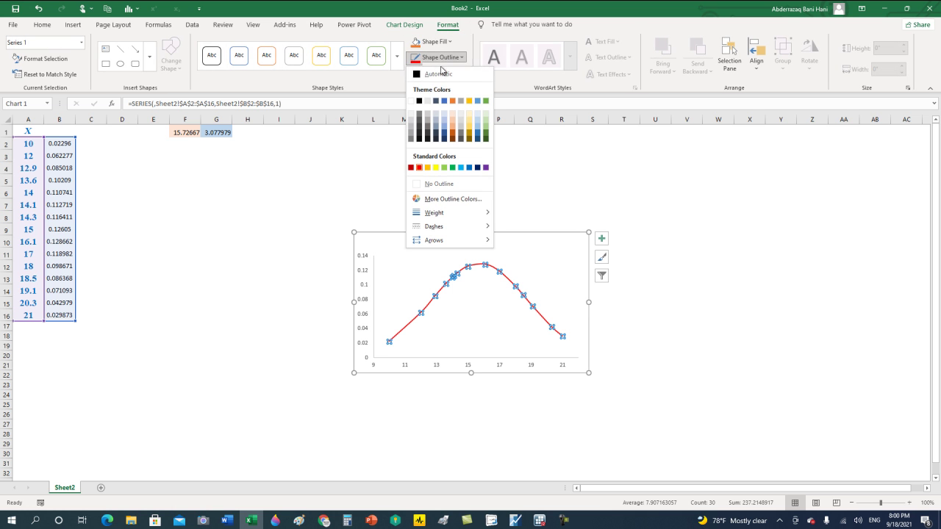
pyautogui.moveTo(434, 212)
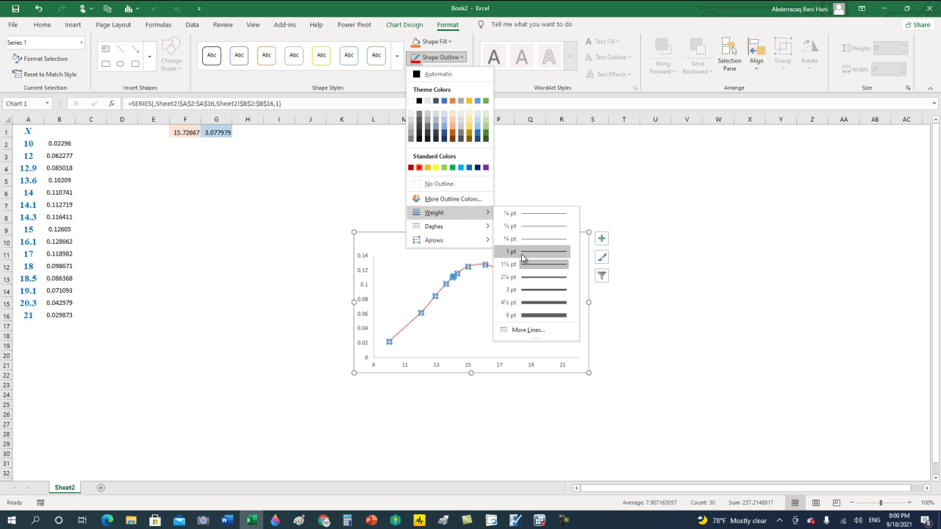
pyautogui.click(531, 289)
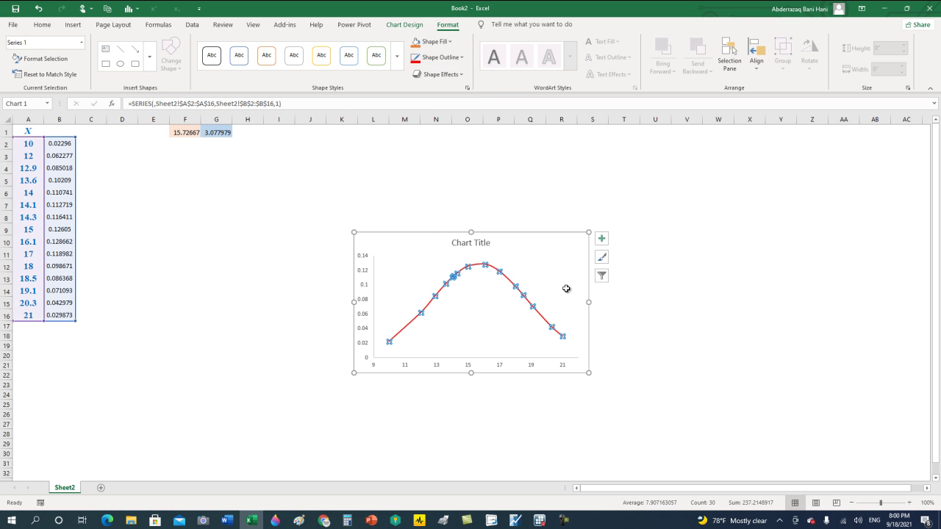
pyautogui.click(662, 291)
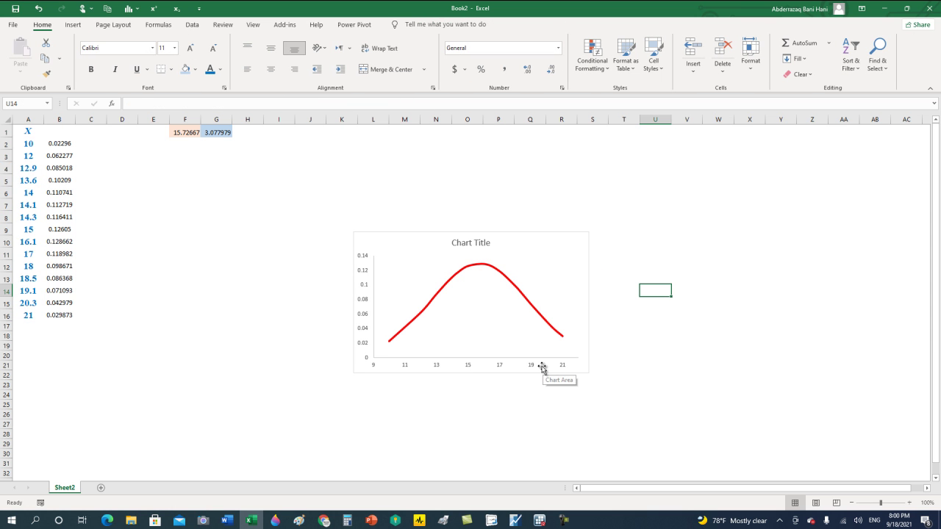
# - Delete the 'Chart Title' element from the bell-curve chart
pyautogui.click(485, 247)
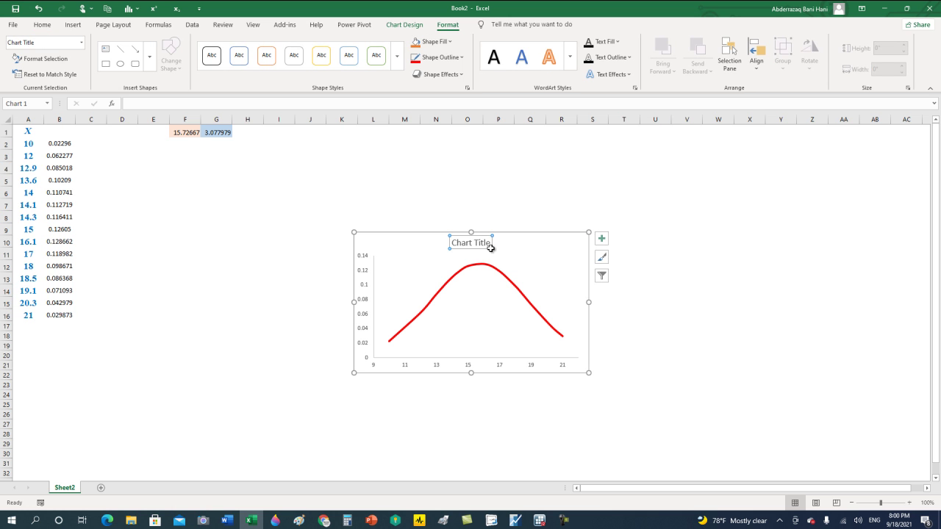
pyautogui.press('Delete')
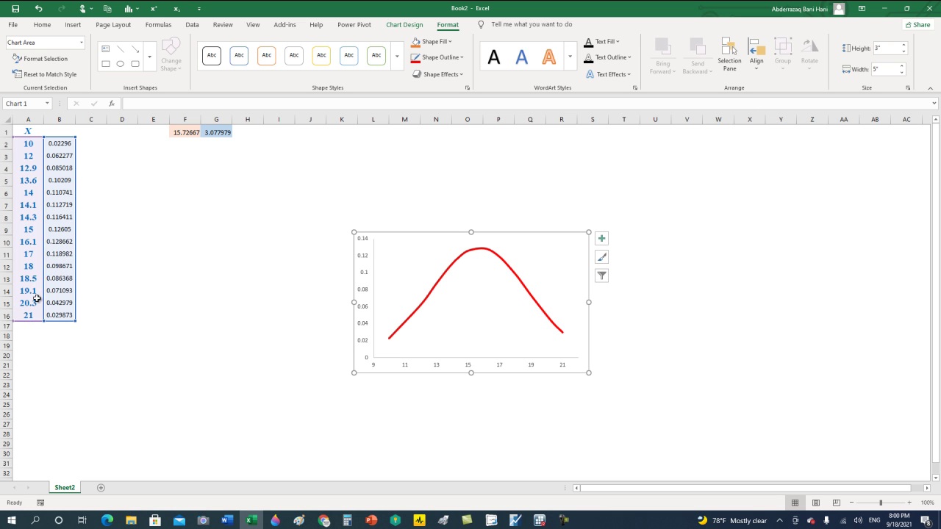
pyautogui.click(184, 133)
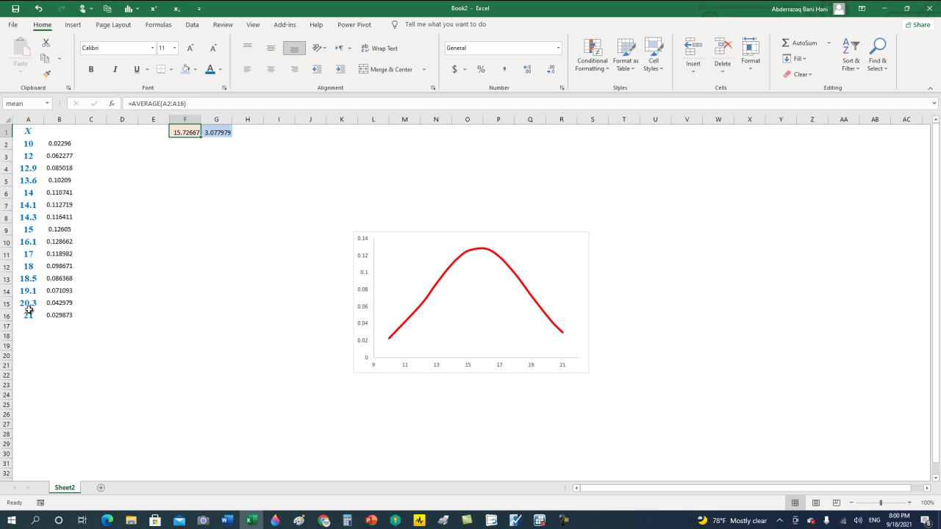
pyautogui.click(219, 133)
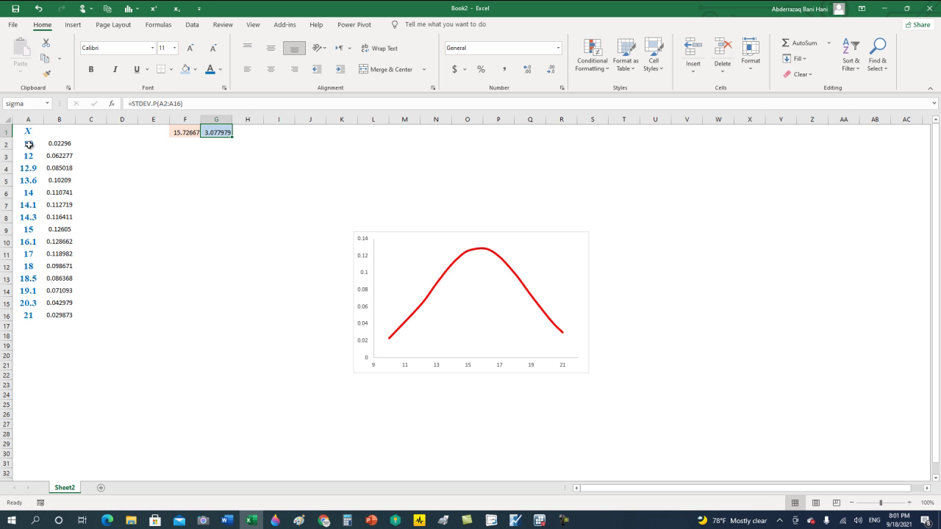
pyautogui.moveTo(30, 146); pyautogui.dragTo(52, 180)
pyautogui.moveTo(67, 292); pyautogui.dragTo(67, 316)
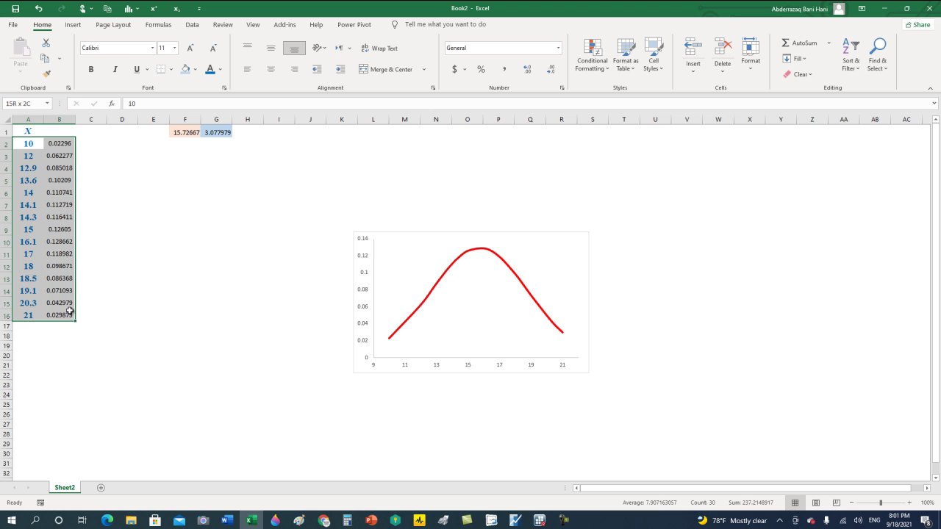
pyautogui.click(74, 25)
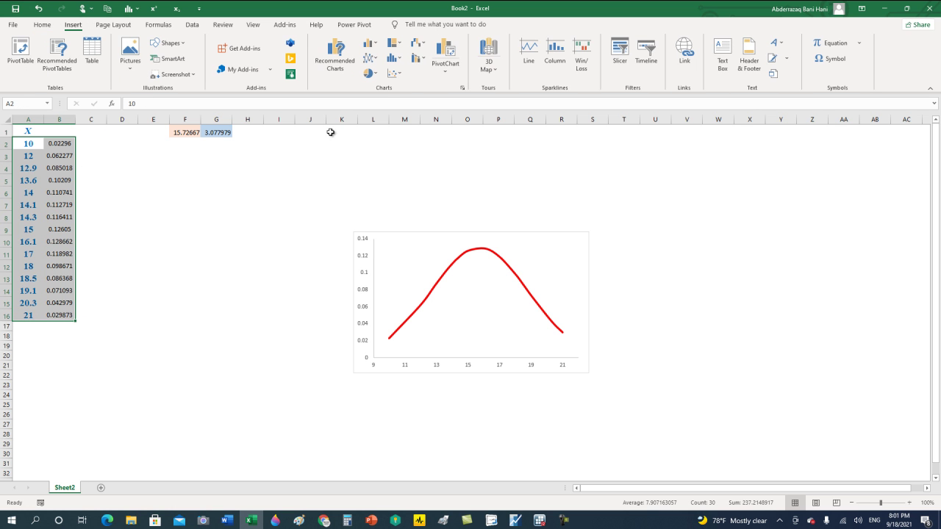
pyautogui.click(654, 228)
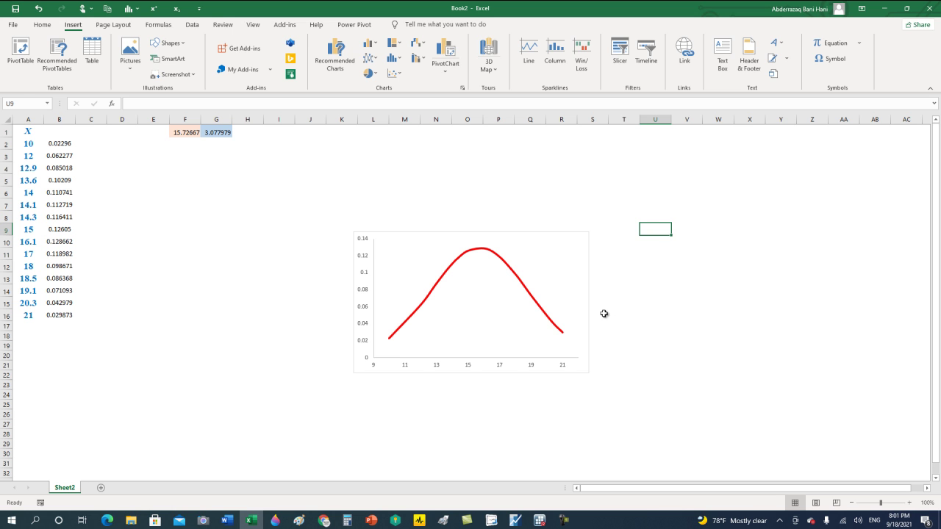